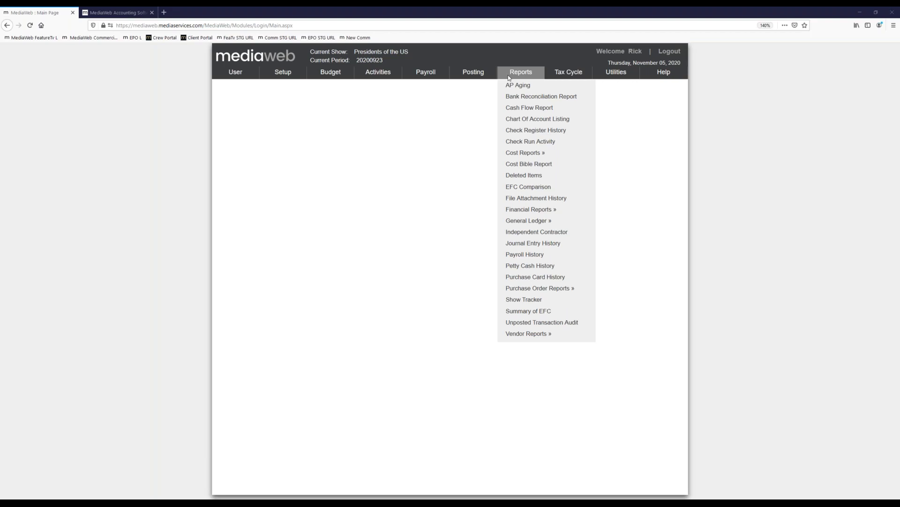
- Review the interface and ACH settings of bank 044 - White House Financial in the bank setup, and close it
mouse_move(284, 75)
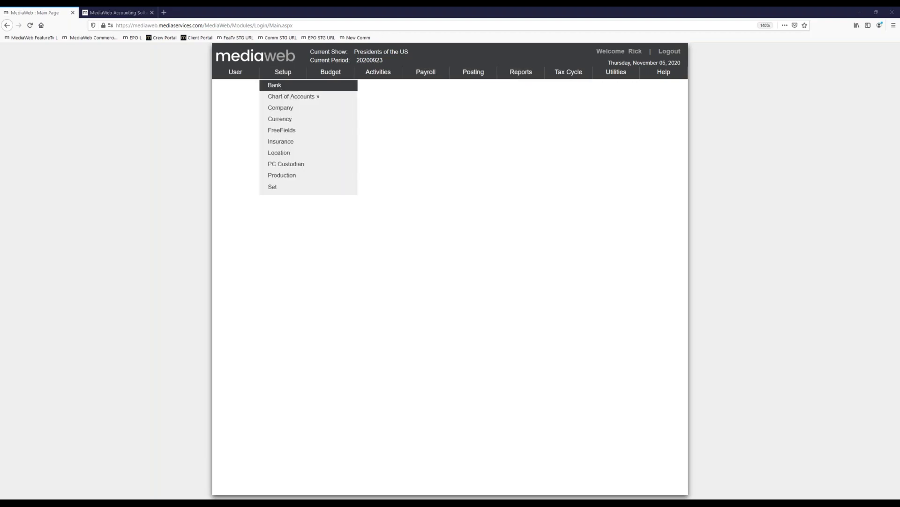
left_click(282, 86)
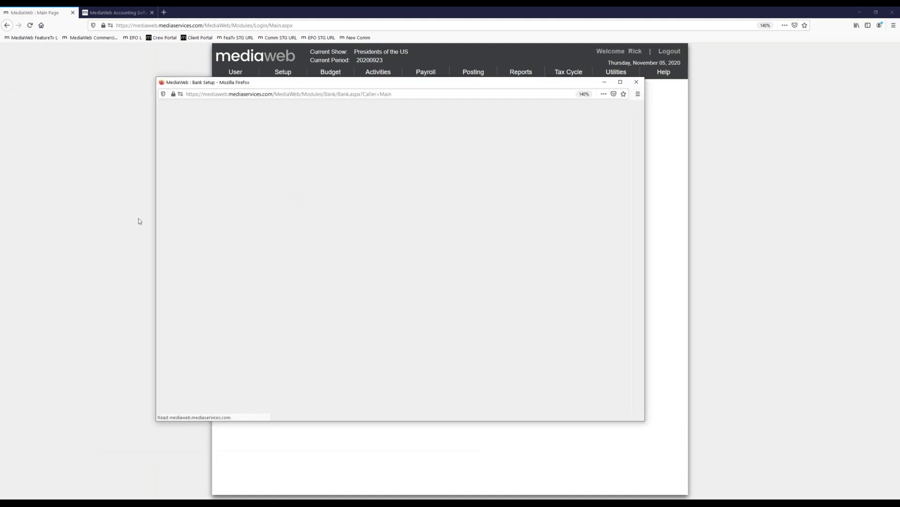
left_click(206, 155)
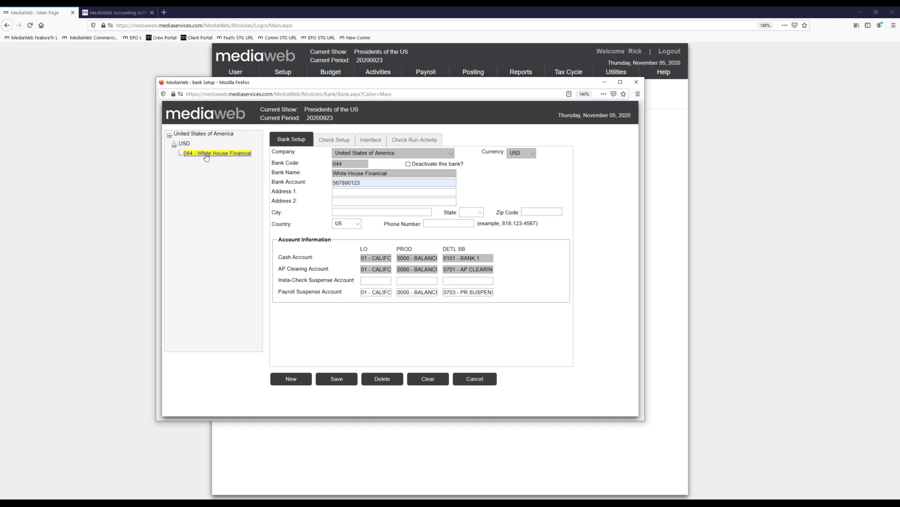
left_click(370, 140)
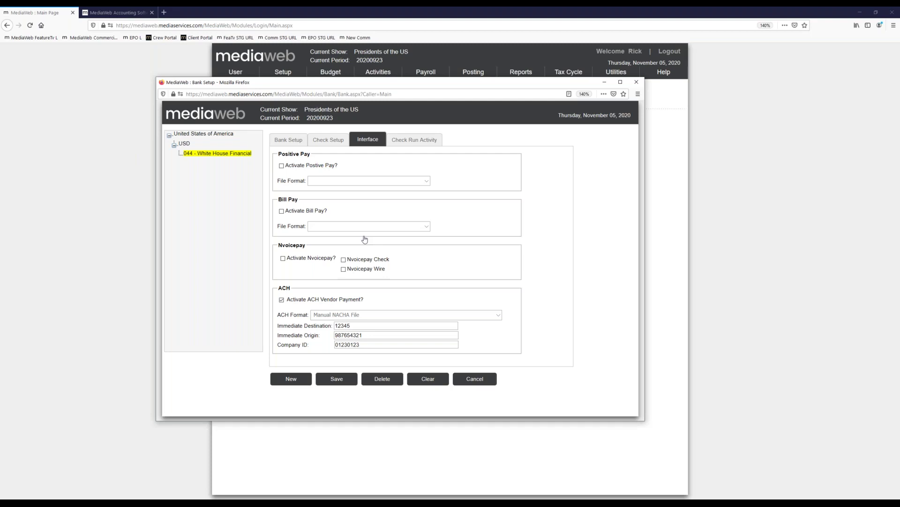
left_click_drag(382, 84, 380, 77)
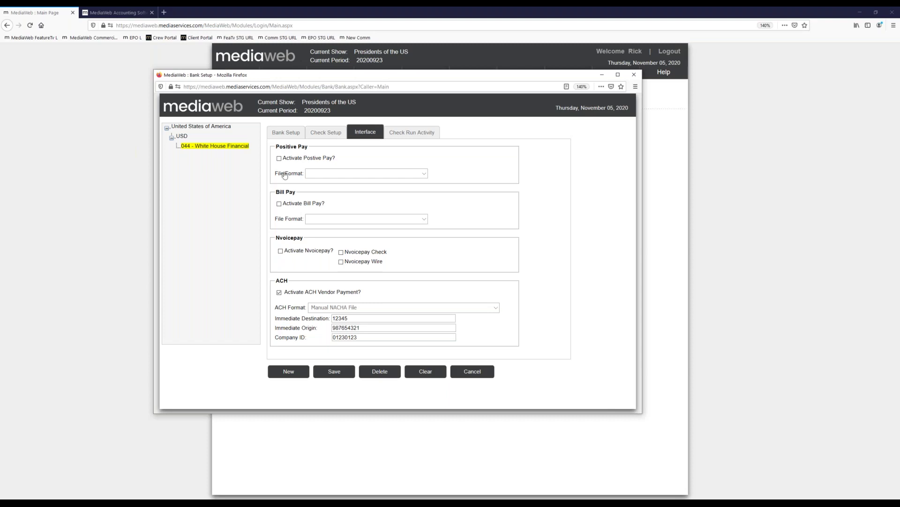
left_click(634, 74)
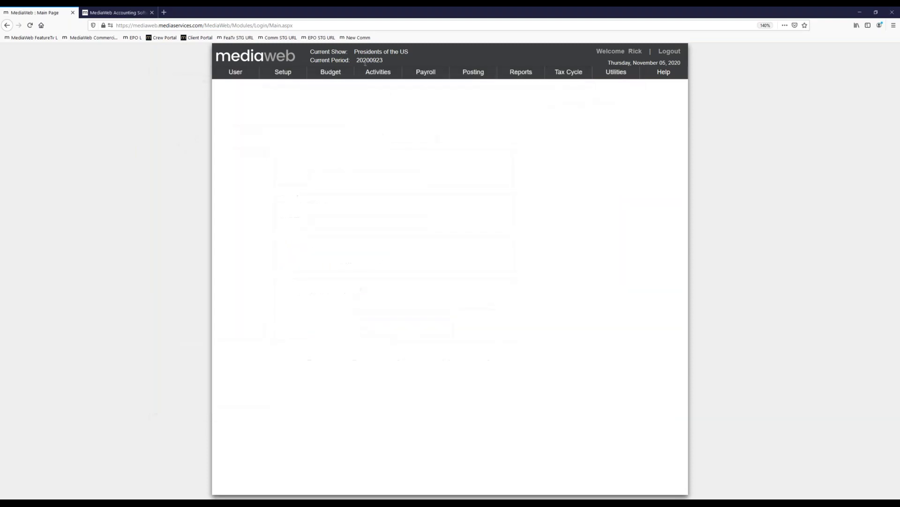
- Review the e-mail and ACH payment details in vendor WASHINGTON/GEORGE's maintenance record, and close it
mouse_move(378, 72)
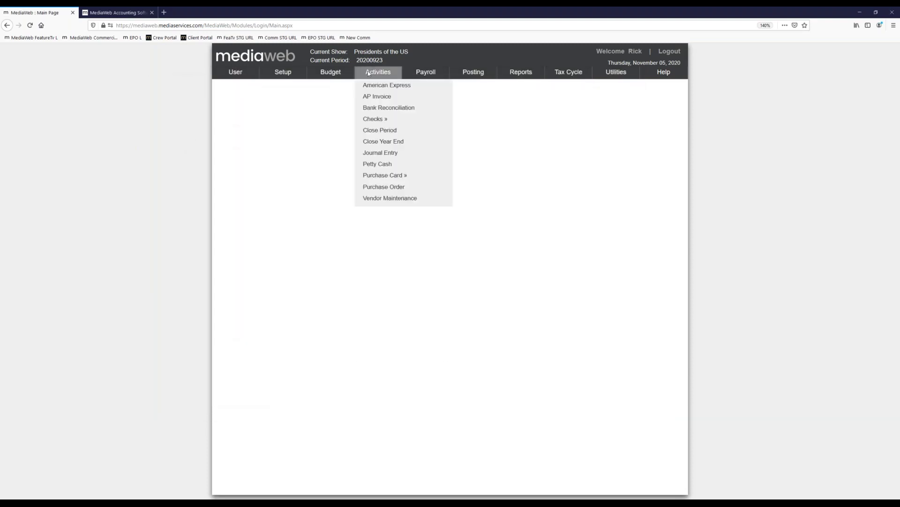
left_click(385, 198)
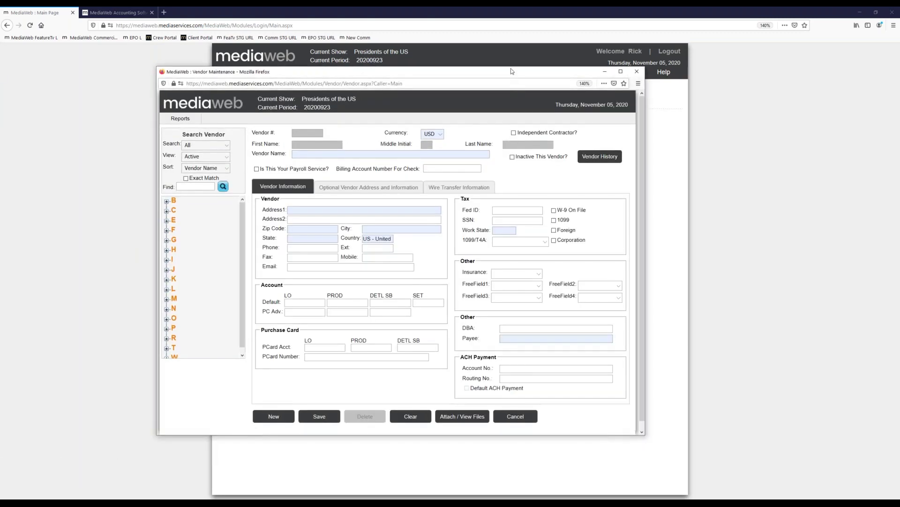
left_click_drag(514, 73, 517, 44)
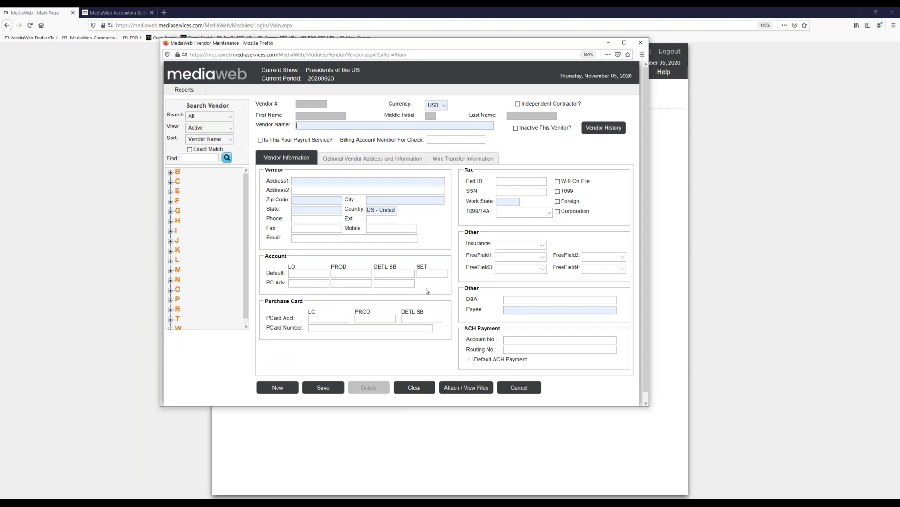
scroll(214, 307, "down", 2)
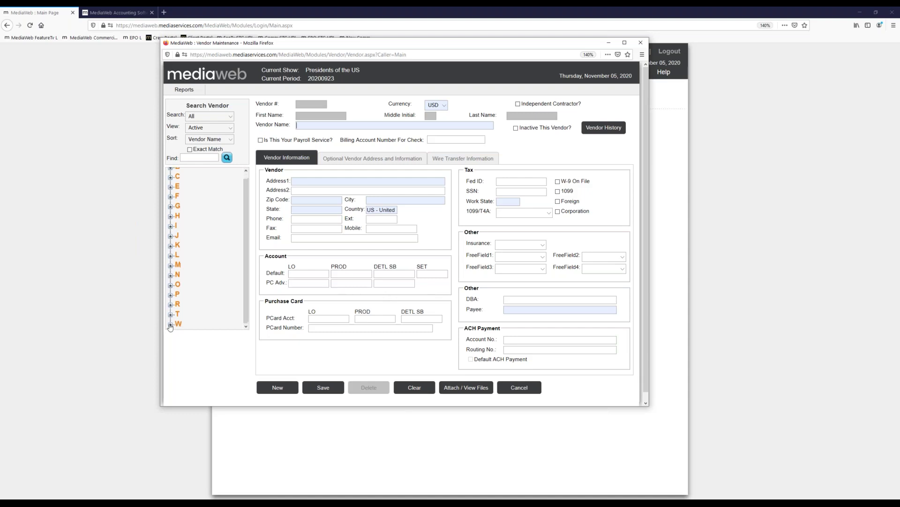
left_click(210, 320)
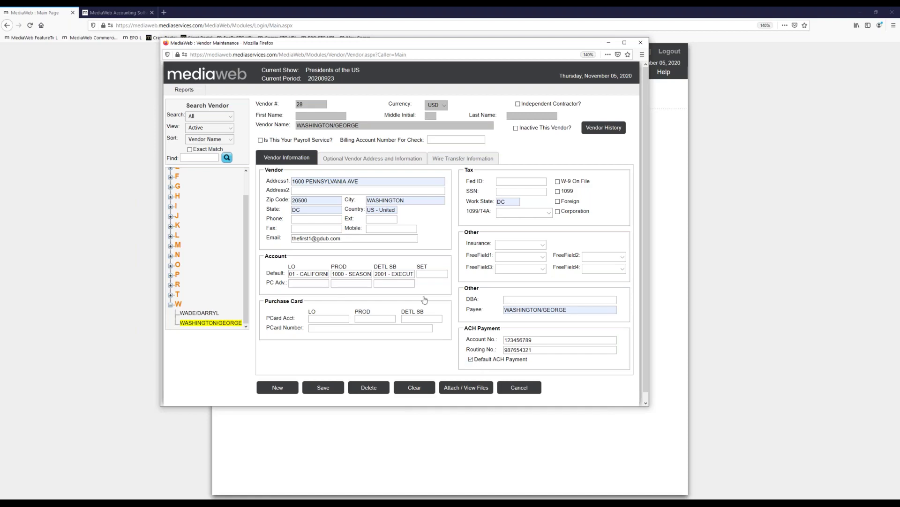
left_click_drag(362, 238, 291, 238)
left_click(641, 42)
- Start an AP invoice for vendor WASHINGTON/GEORGE, keeping ACH Payment as the check type
mouse_move(378, 72)
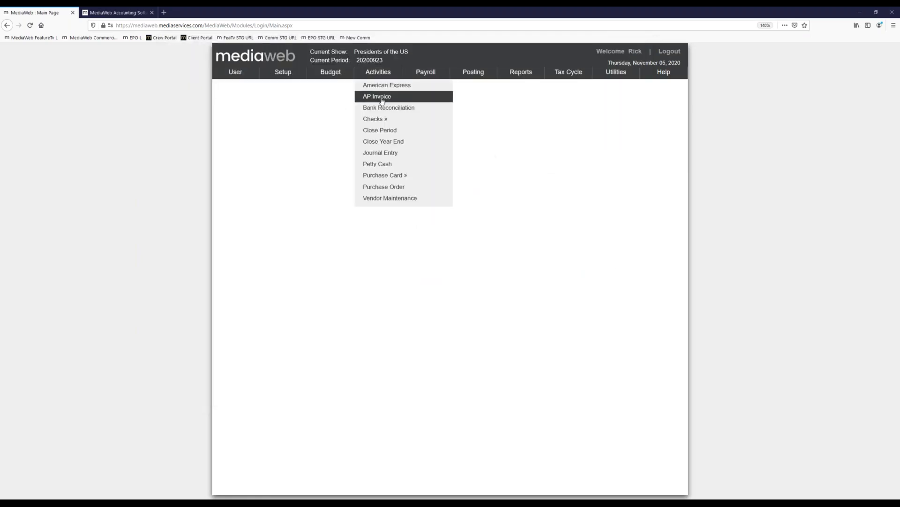
left_click(382, 99)
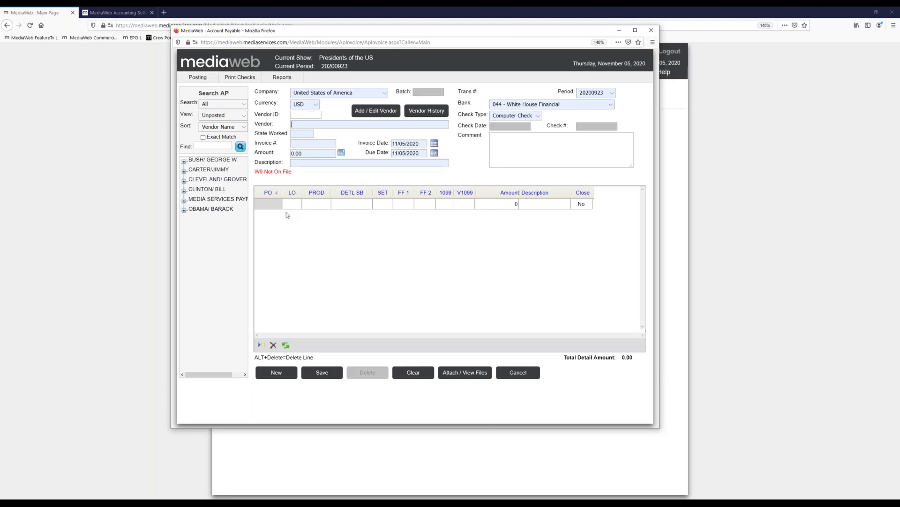
type("wash")
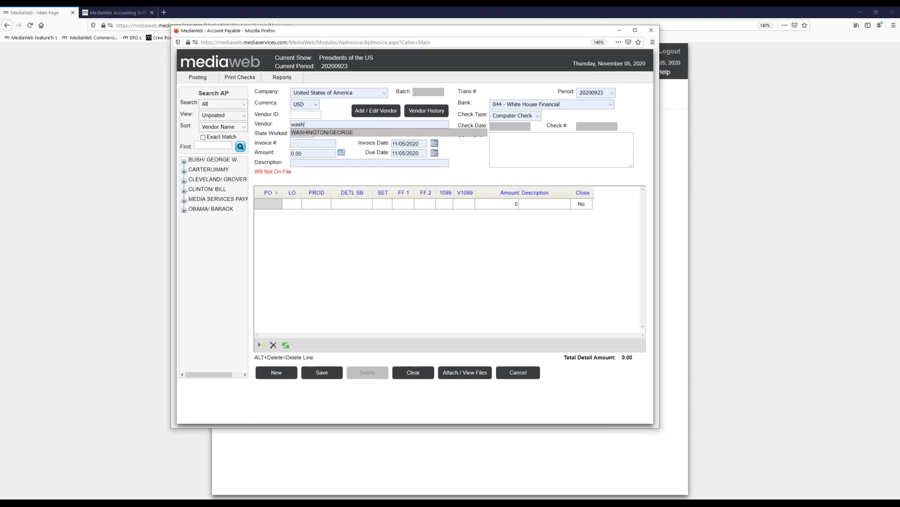
left_click(317, 133)
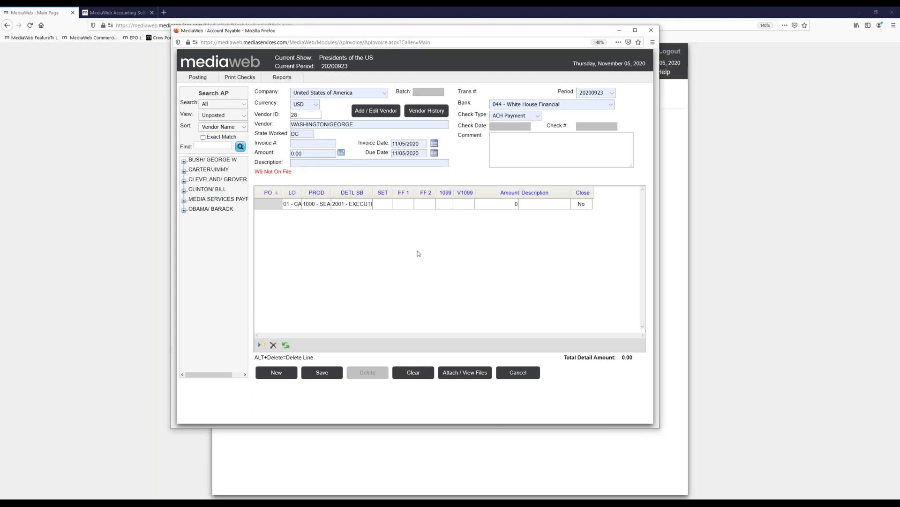
left_click(537, 116)
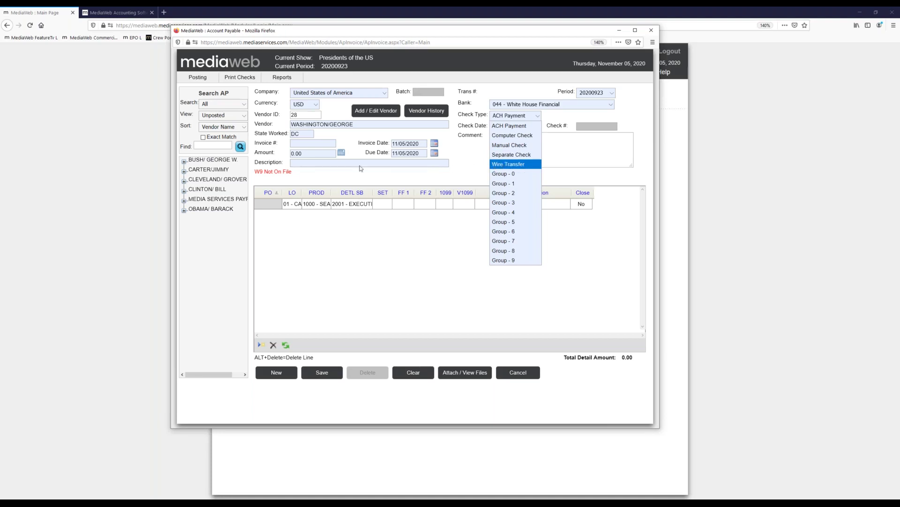
key("Tab")
- Set the invoice number to 32154 and the invoice amount to 1,776.00
left_click(318, 143)
type("32154")
key("Tab")
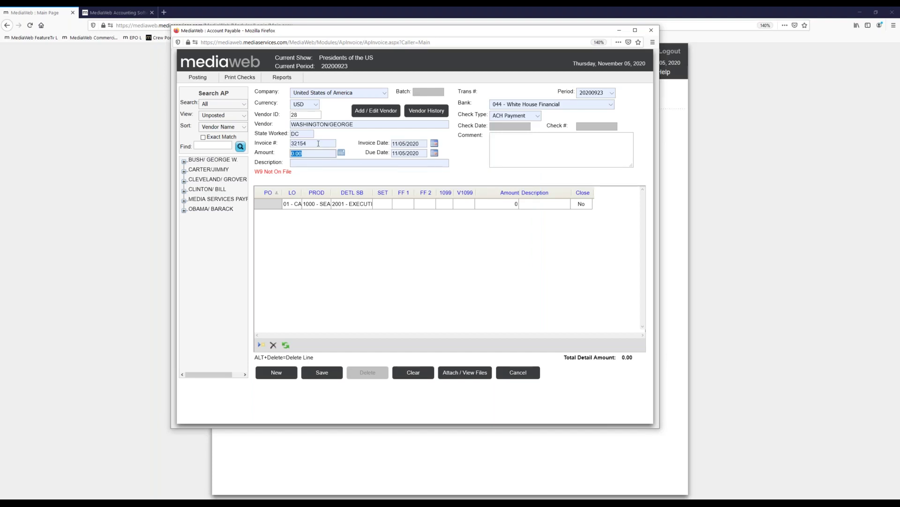
type("1776")
key("Tab")
key("Tab")
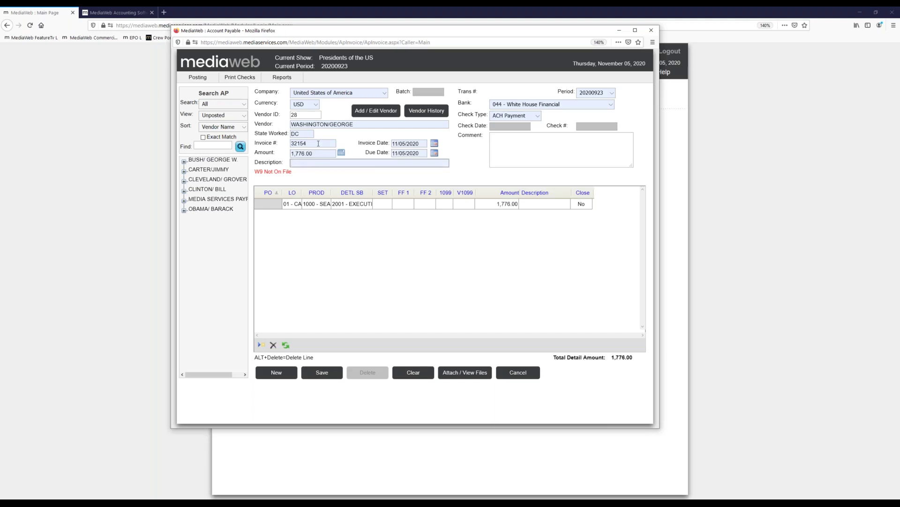
- Enter SAM[LE as the invoice description, save the invoice and close the invoice entry window
type("SAME")
type("LE")
key("Tab")
key("Tab")
key("Tab")
key("Tab")
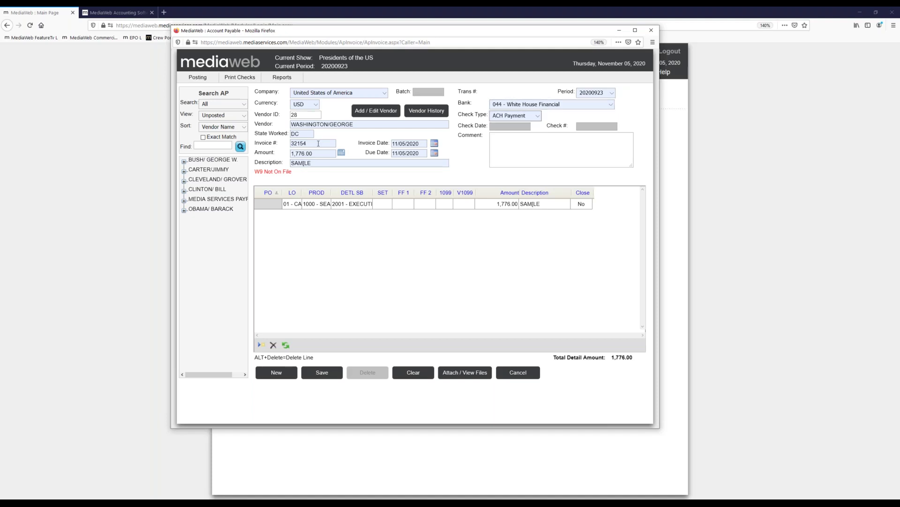
key("Tab")
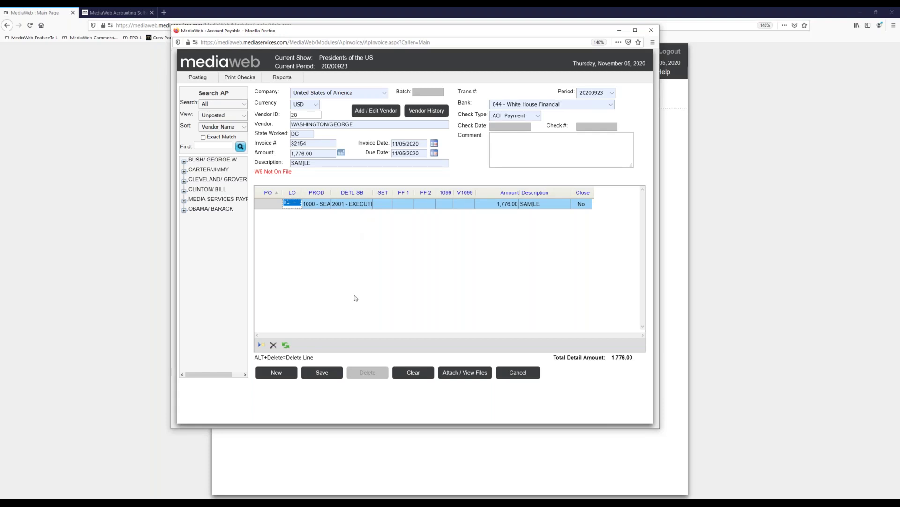
left_click(327, 374)
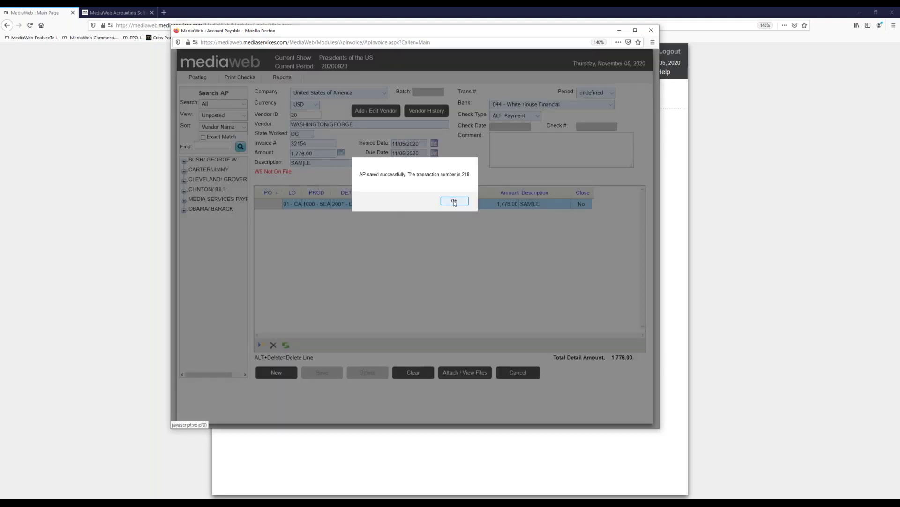
left_click(454, 200)
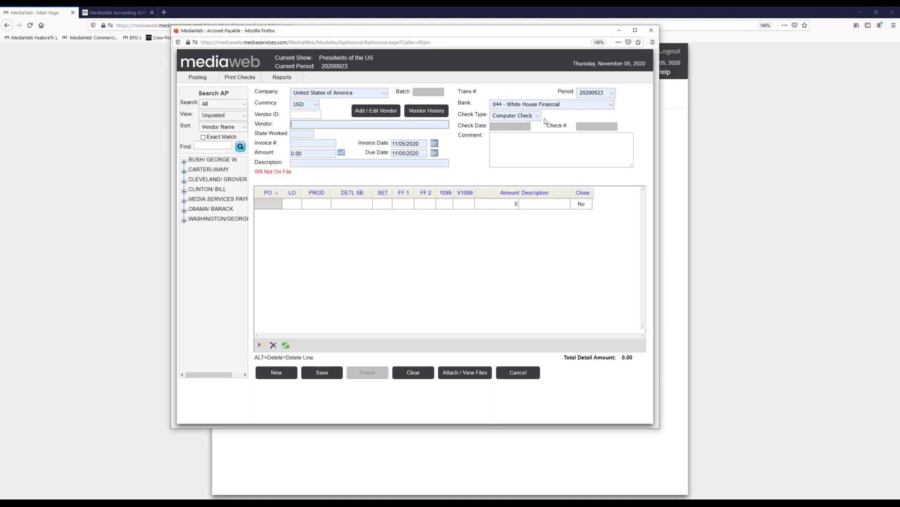
left_click(651, 30)
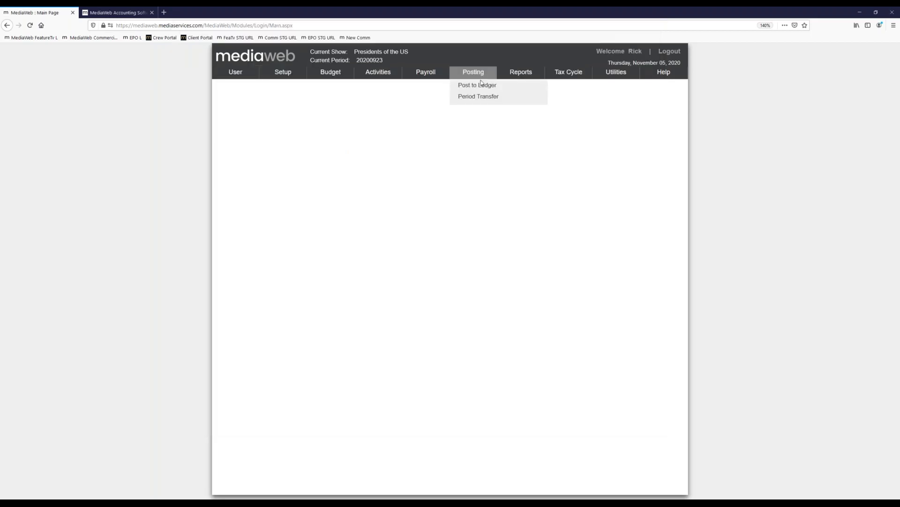
- Post WASHINGTON/GEORGE's AP invoice 32154 to the ledger, skipping the posting report
left_click(482, 85)
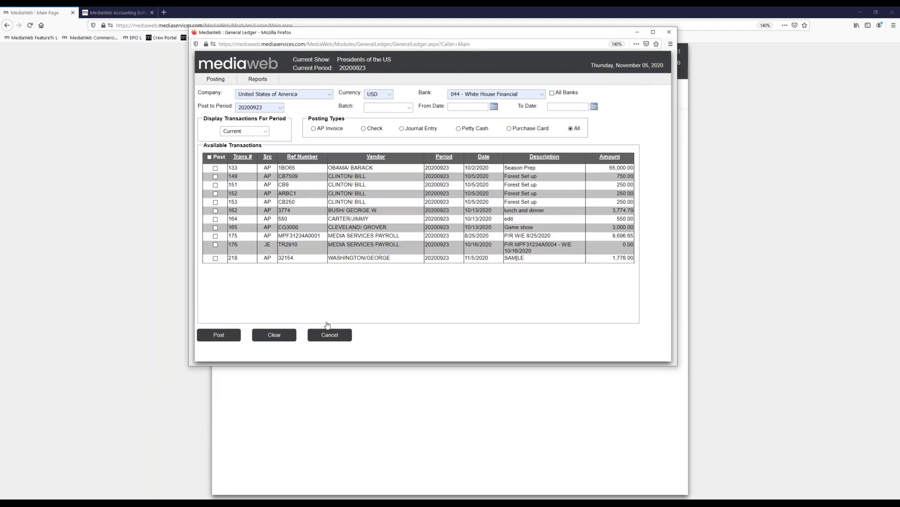
left_click(313, 128)
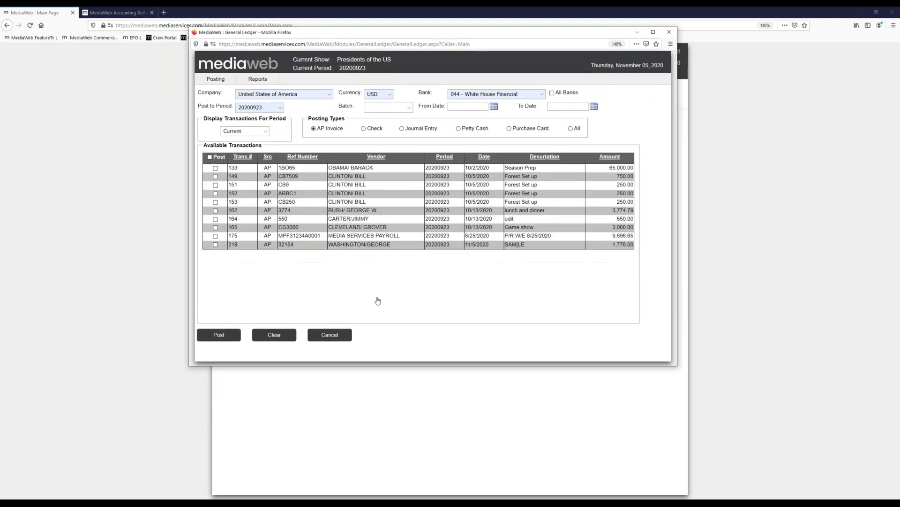
left_click(215, 246)
left_click(221, 336)
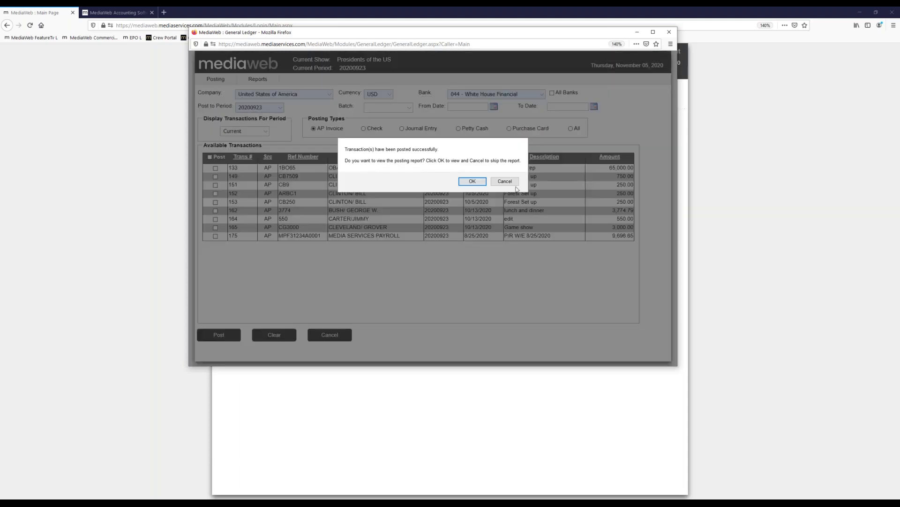
left_click(505, 181)
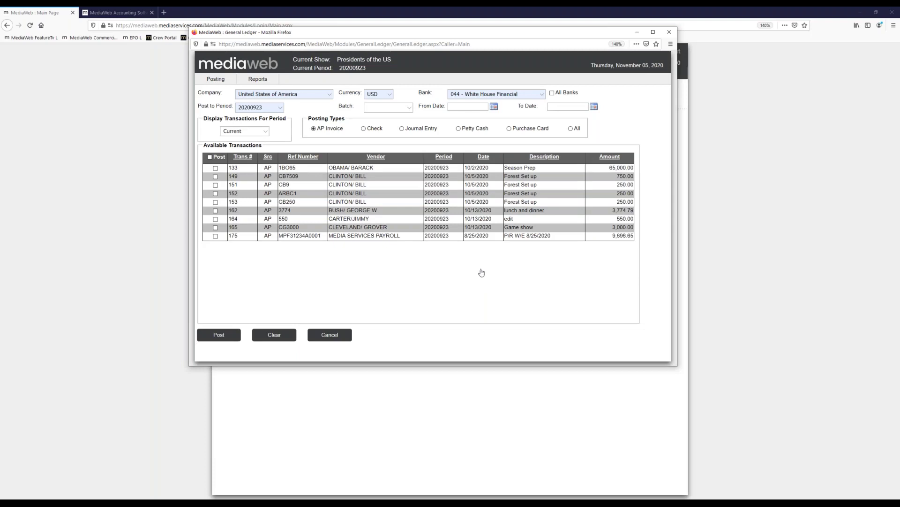
- Post the WASHINGTON/GEORGE check transaction to the ledger without viewing the posting report, and close the ledger window
left_click(371, 132)
left_click(216, 167)
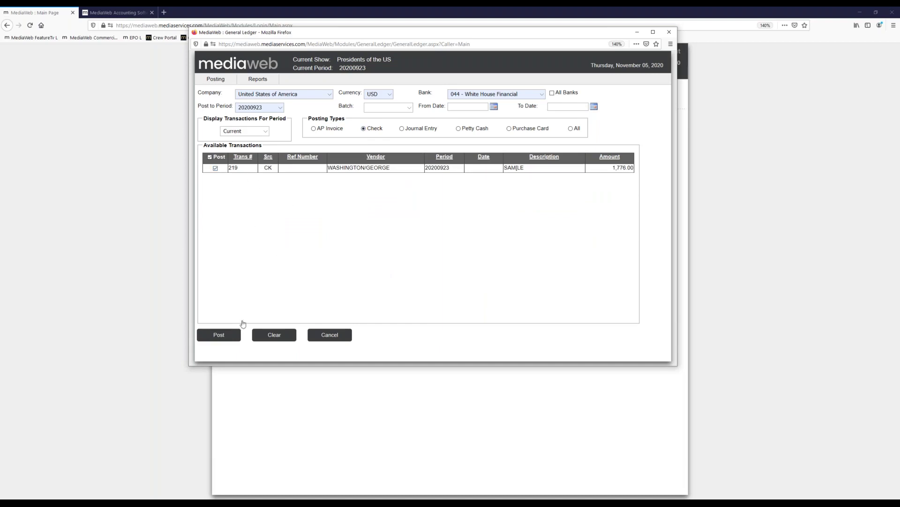
left_click(233, 334)
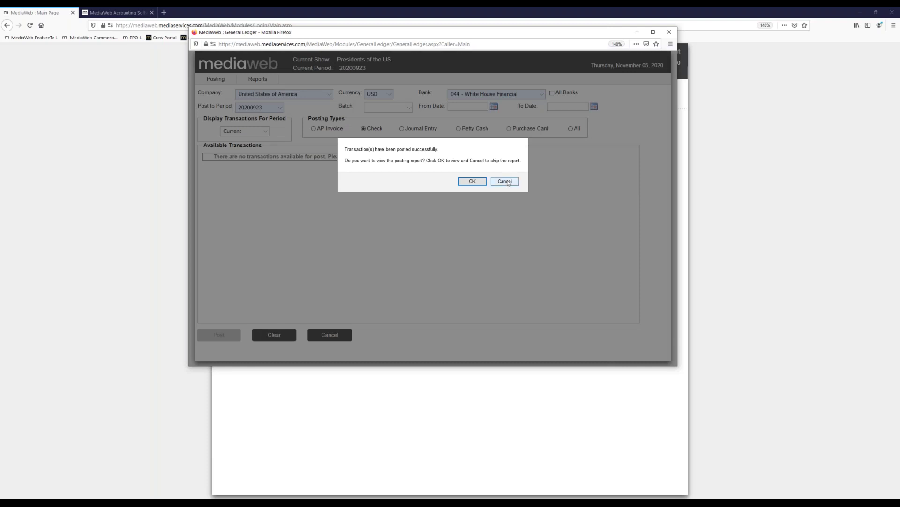
left_click(506, 182)
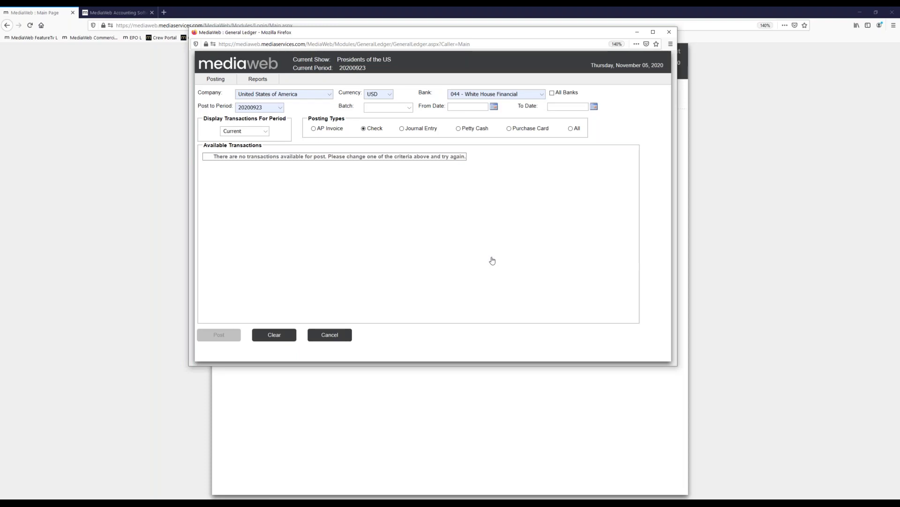
left_click(669, 33)
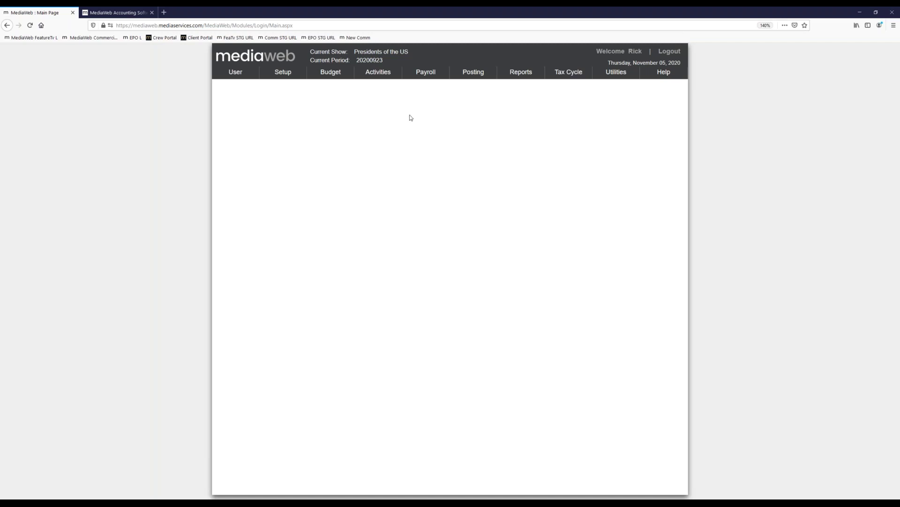
- Open the ACH payment list from the check activities and maximize its window
left_click(384, 76)
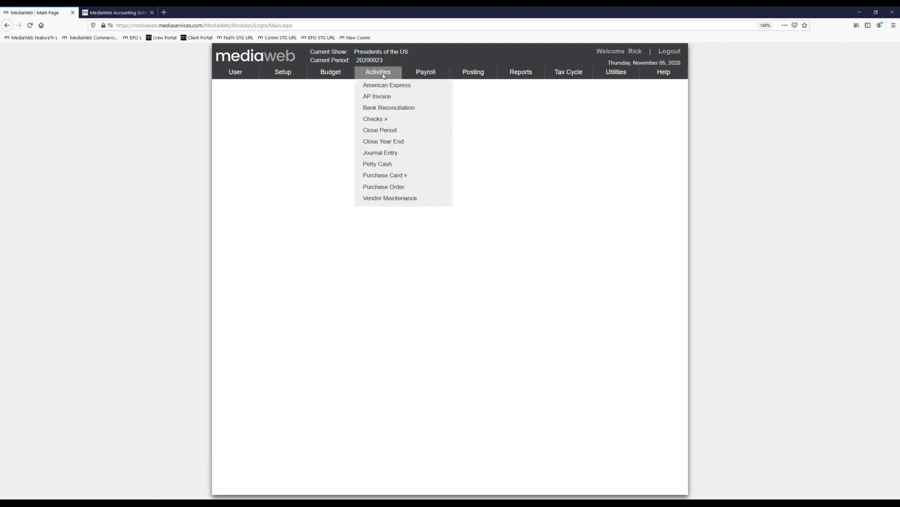
mouse_move(386, 120)
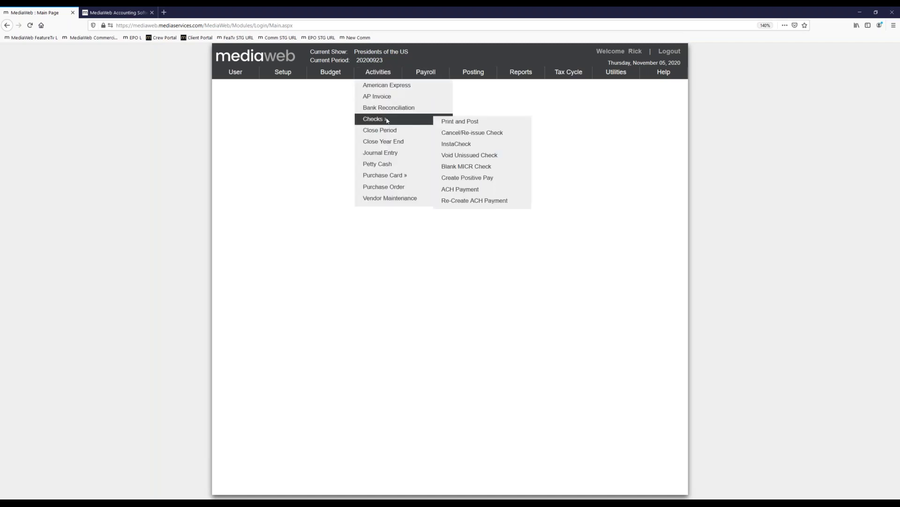
left_click(470, 190)
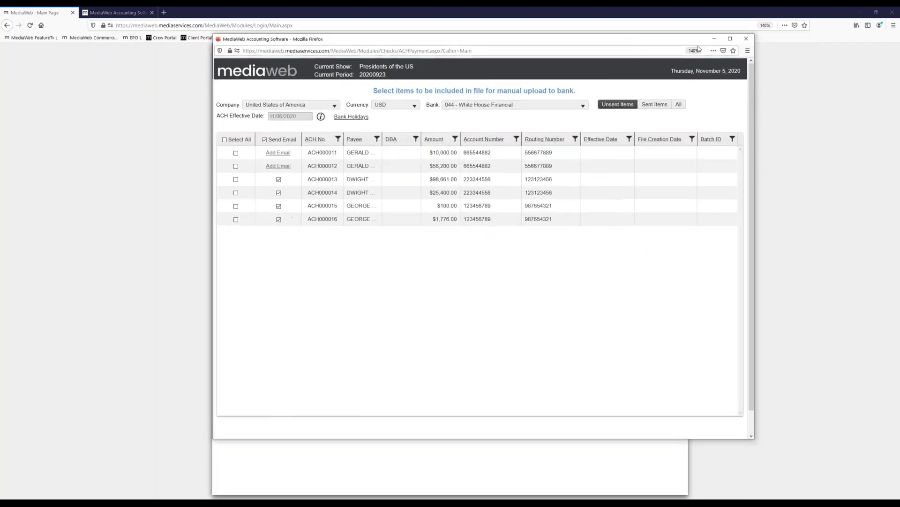
left_click(730, 39)
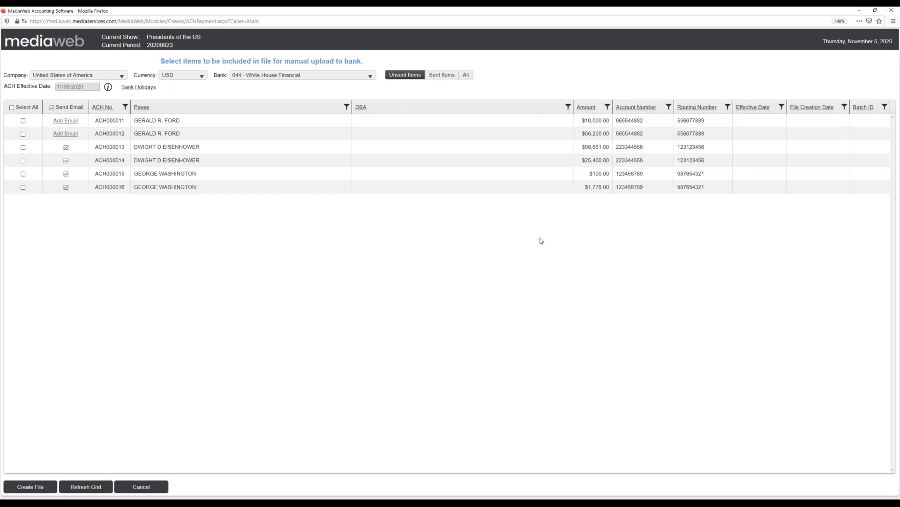
- Select payments ACH000011 and ACH000013 for the bank file and check the list of bank holidays
left_click(23, 121)
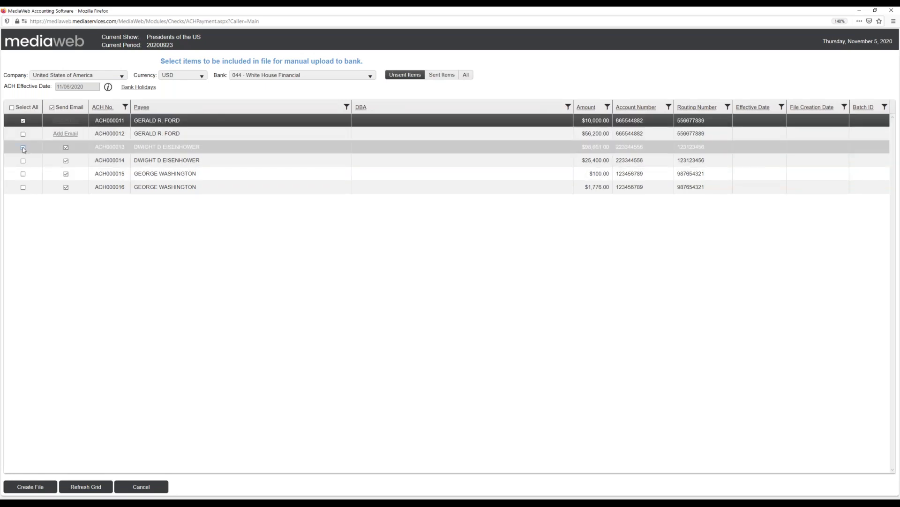
left_click(22, 147)
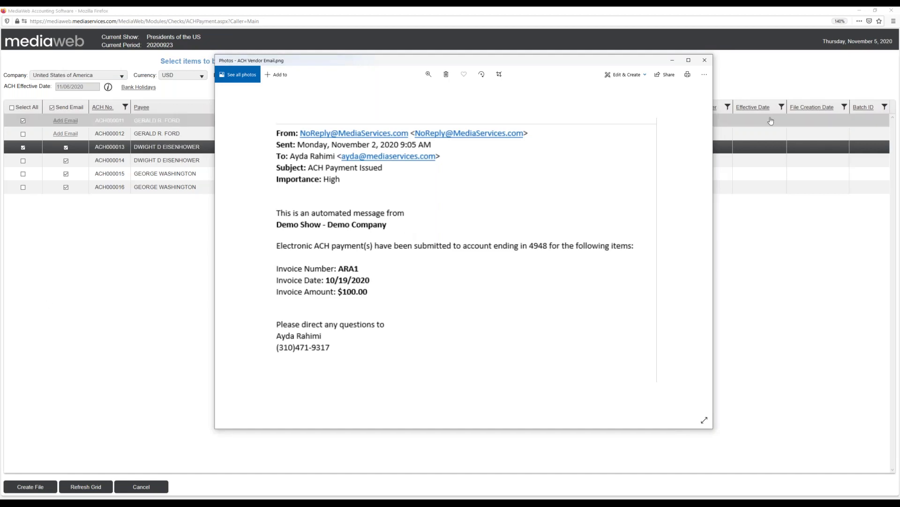
left_click(705, 61)
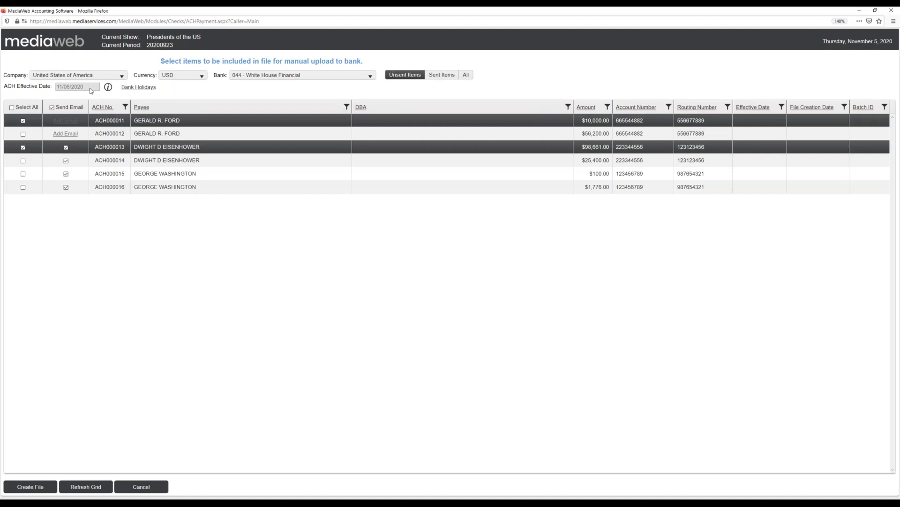
left_click(131, 87)
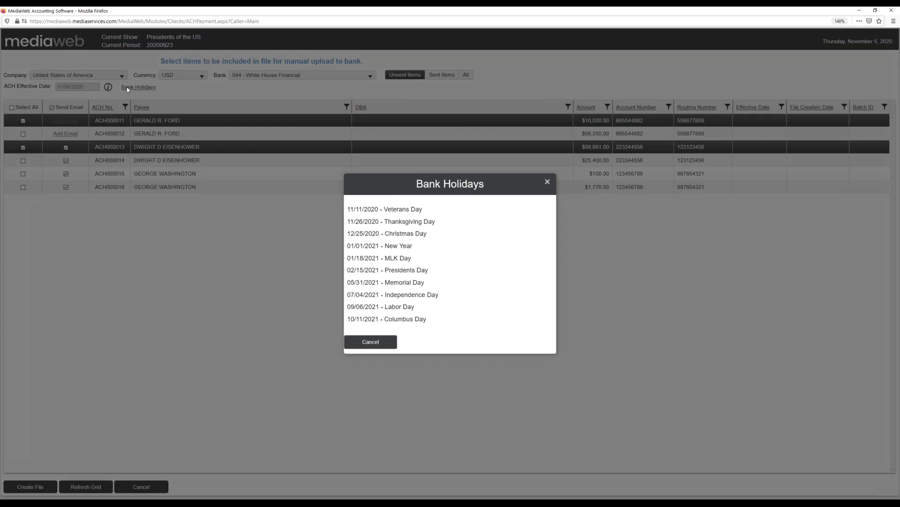
left_click(547, 182)
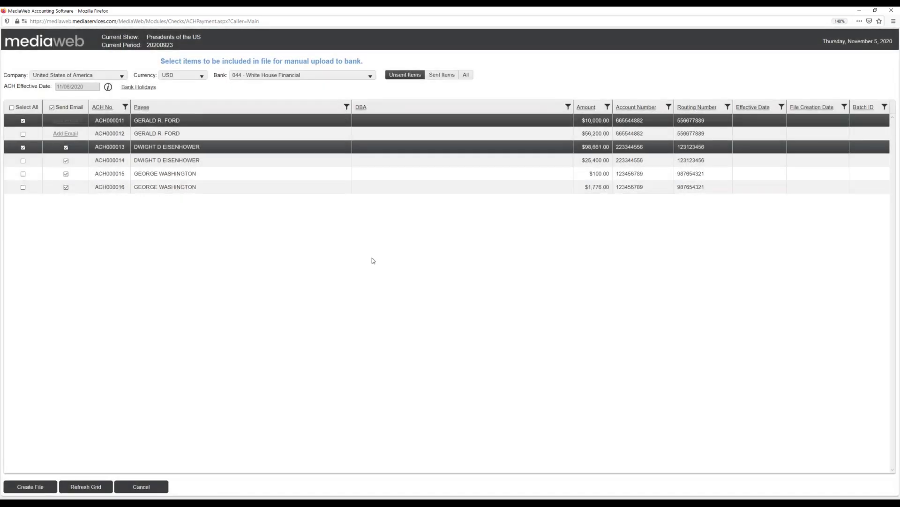
- Create the ACH batch file for the selected payments and dismiss the download without saving it
left_click(41, 488)
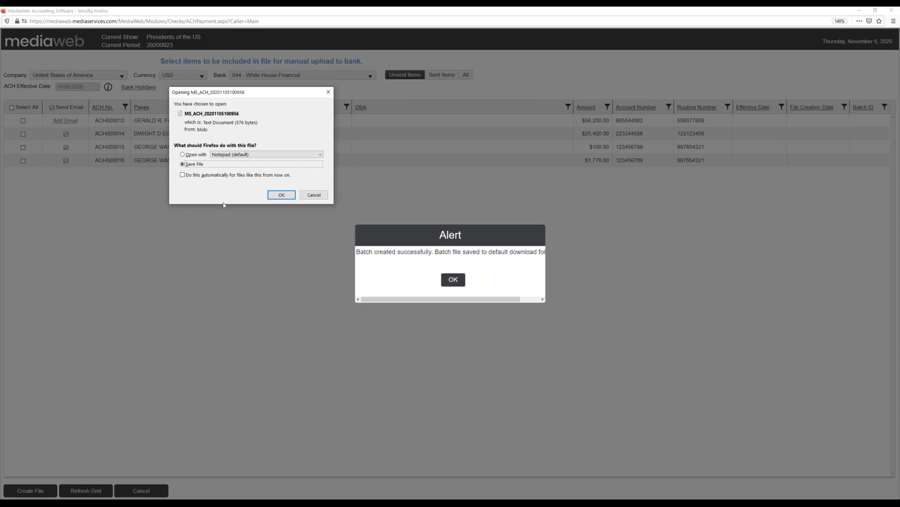
left_click(314, 195)
left_click(444, 280)
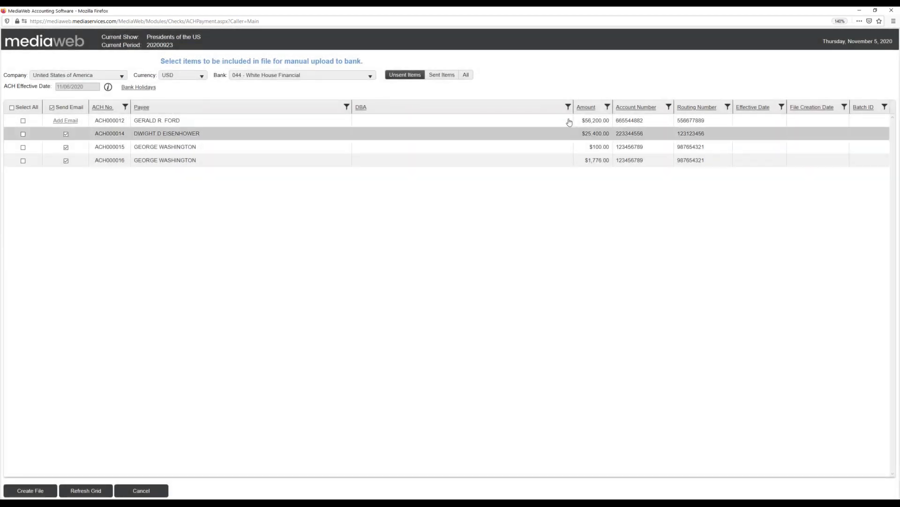
- Review the sent ACH payments and close the ACH payment window
left_click(439, 76)
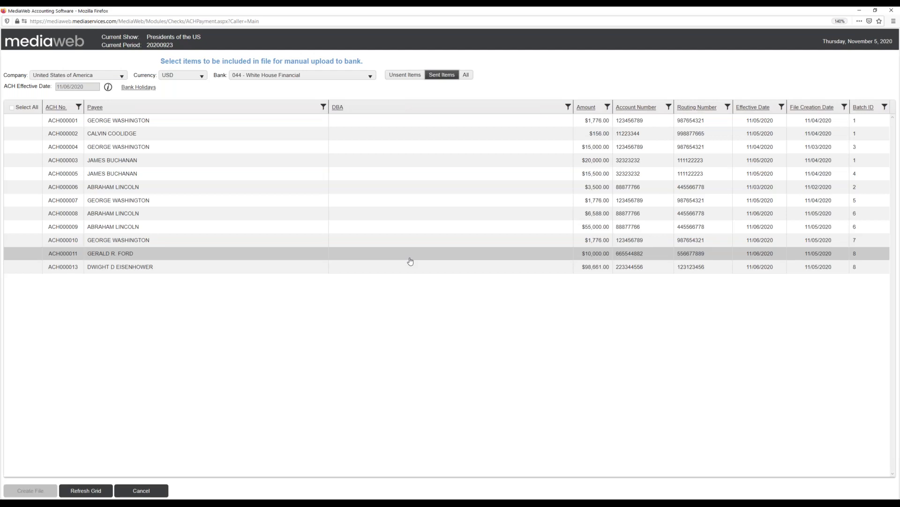
left_click(892, 10)
- Open the Re-Create ACH Payment list from the check activities and maximize its window
left_click(365, 75)
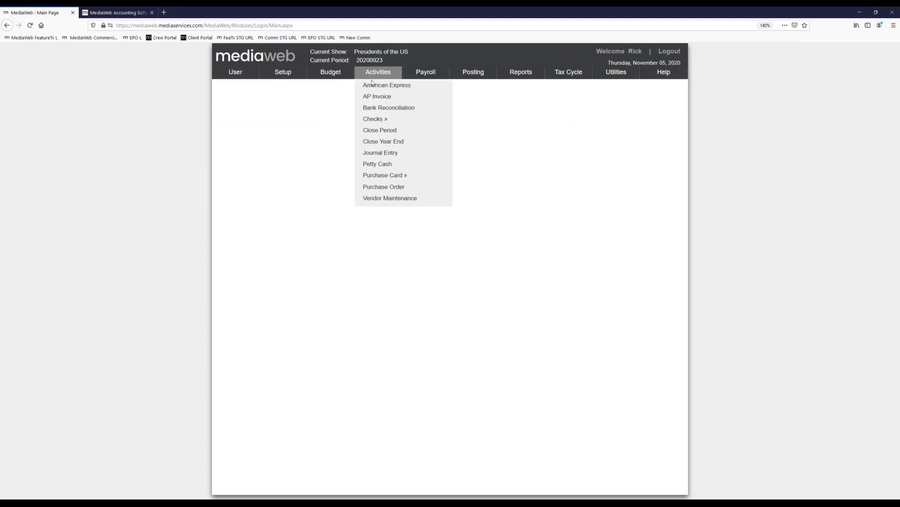
mouse_move(380, 120)
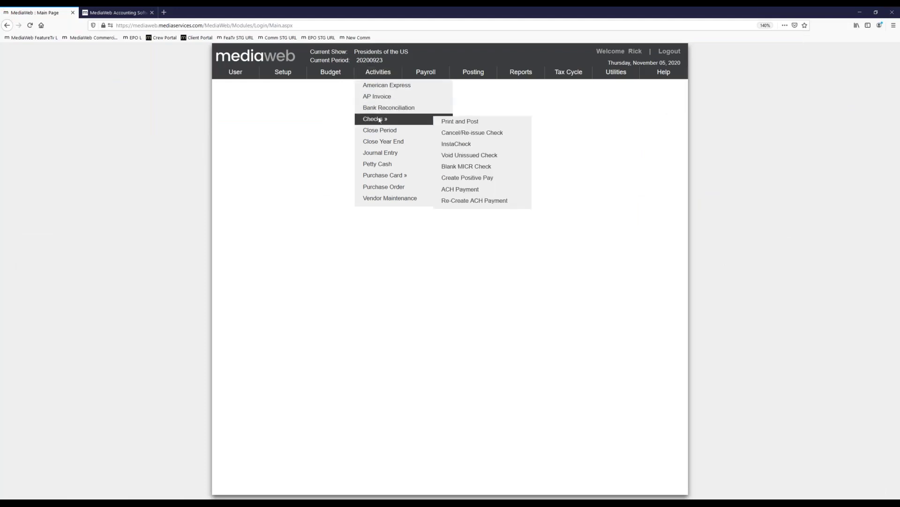
left_click(489, 205)
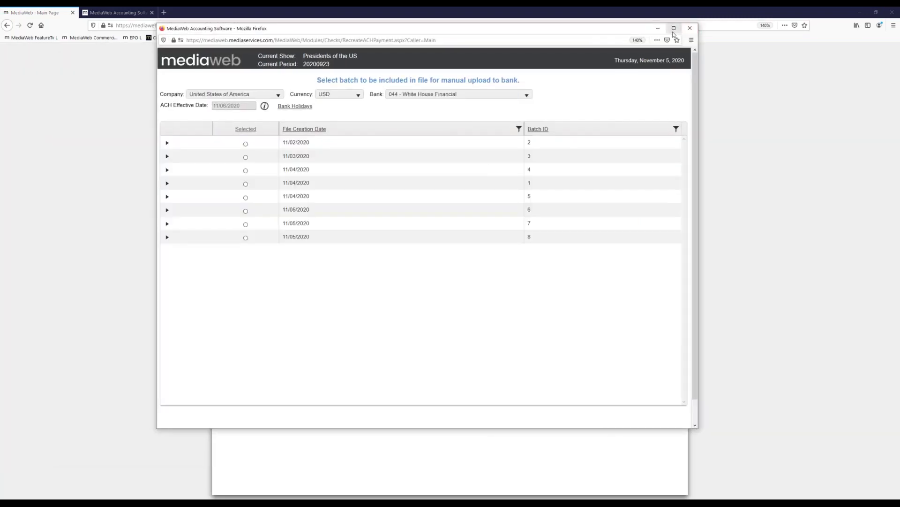
left_click(674, 28)
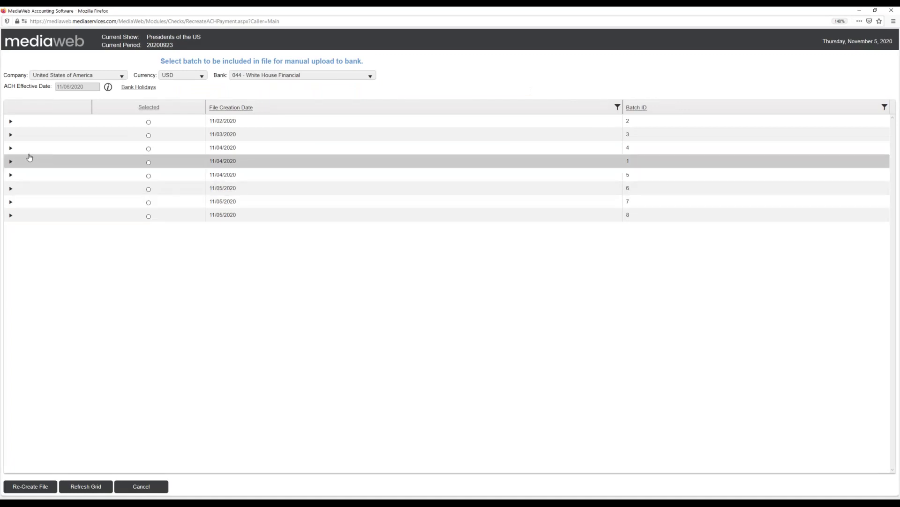
- Expand batch 1, created 11/04/2020, to review its payments, and close the batch window
left_click(9, 162)
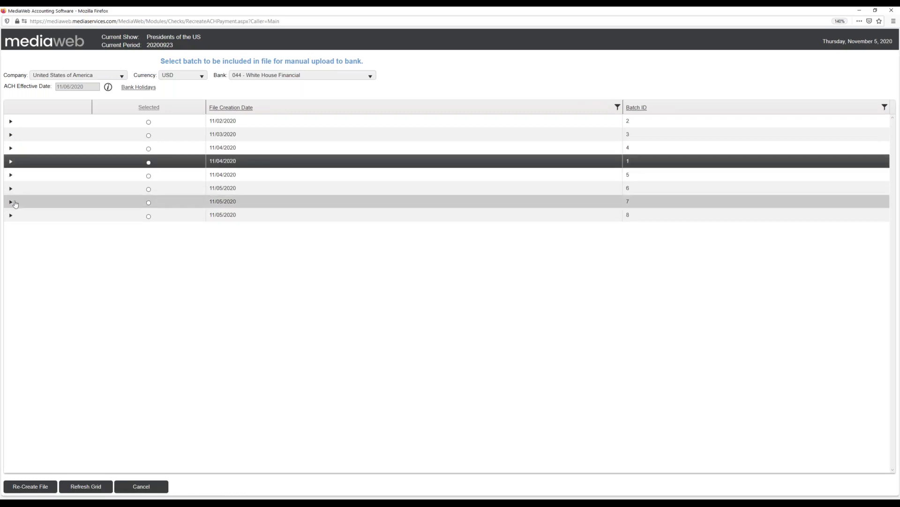
left_click(10, 161)
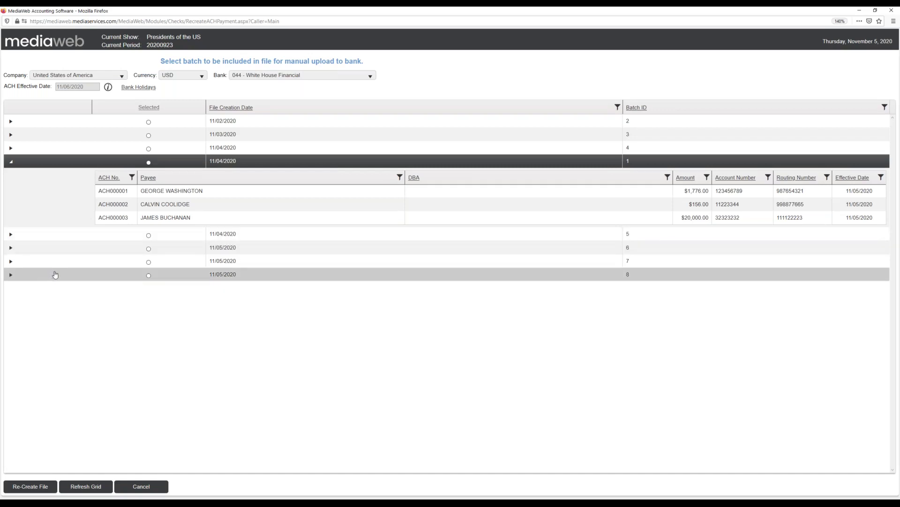
left_click(893, 12)
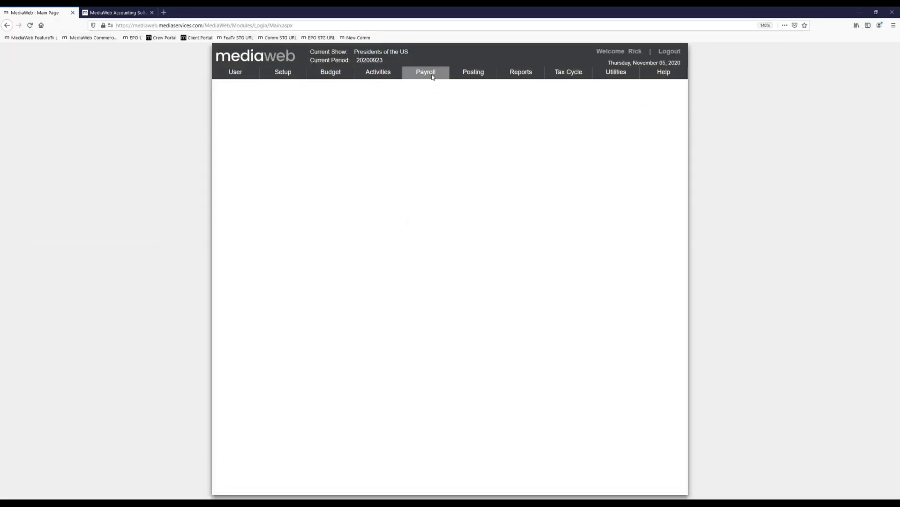
- Open Payroll in a maximized window and load unposted payroll invoice MPF31234A0003
mouse_move(432, 77)
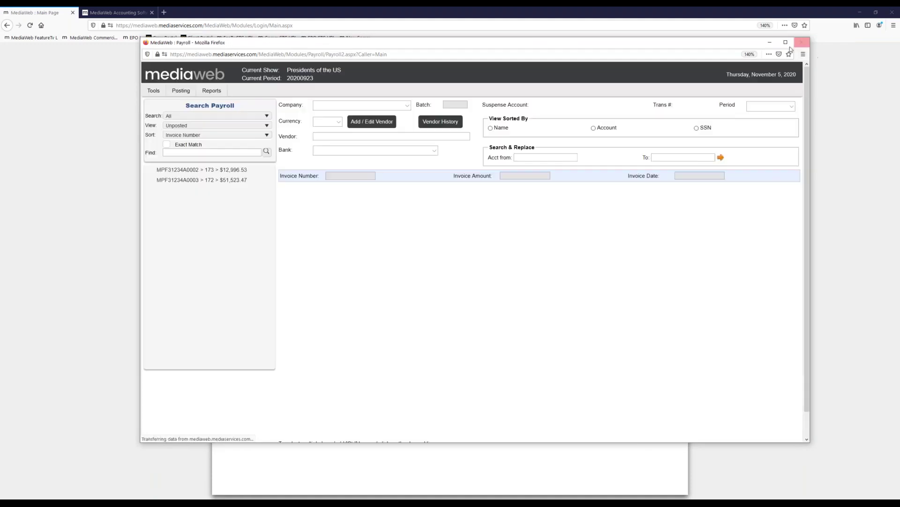
left_click(786, 43)
left_click(61, 149)
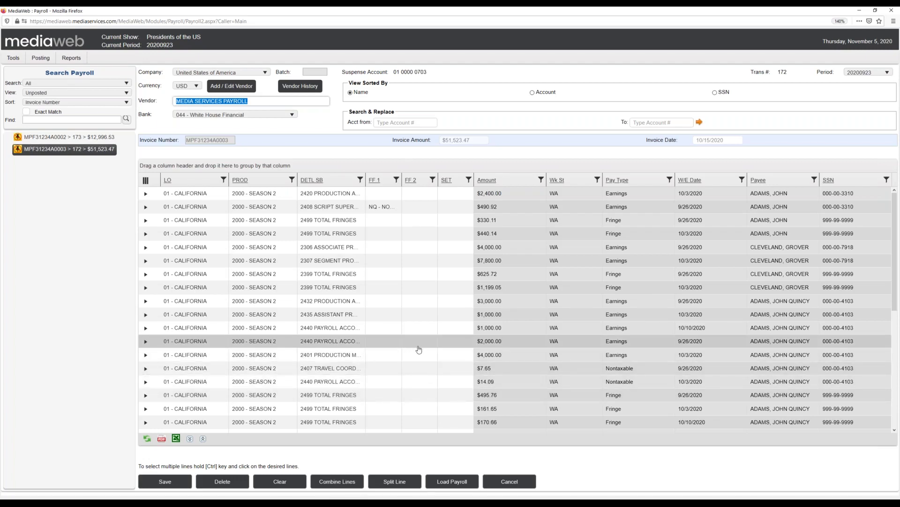
- Look at the filter options of the W/E Date and Pay Type columns without applying a filter
left_click(742, 180)
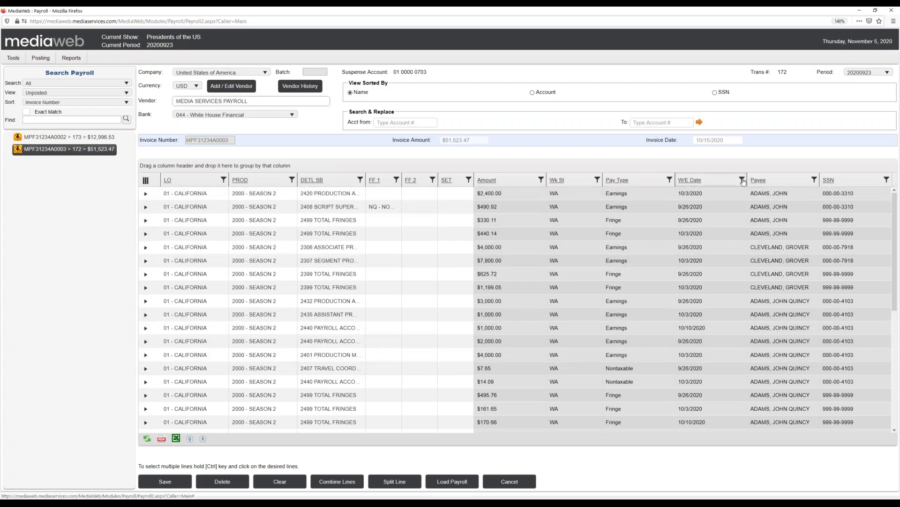
left_click(670, 181)
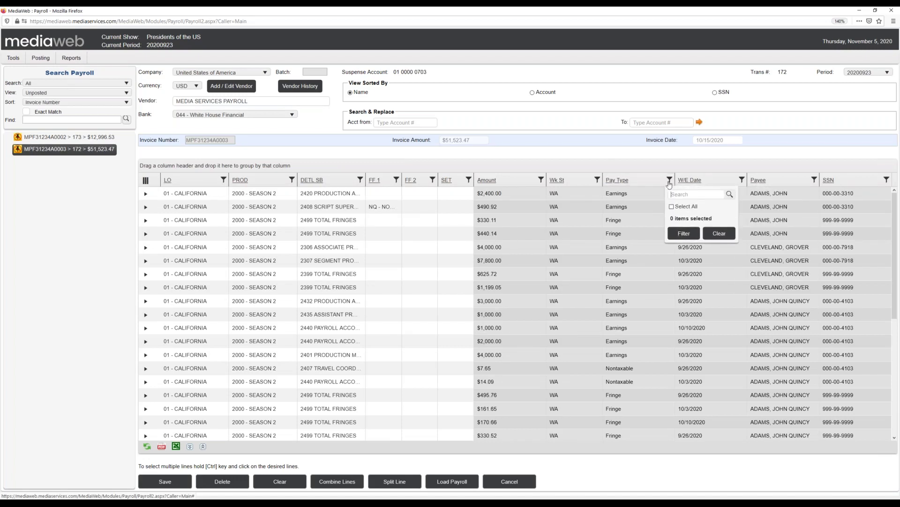
left_click(630, 182)
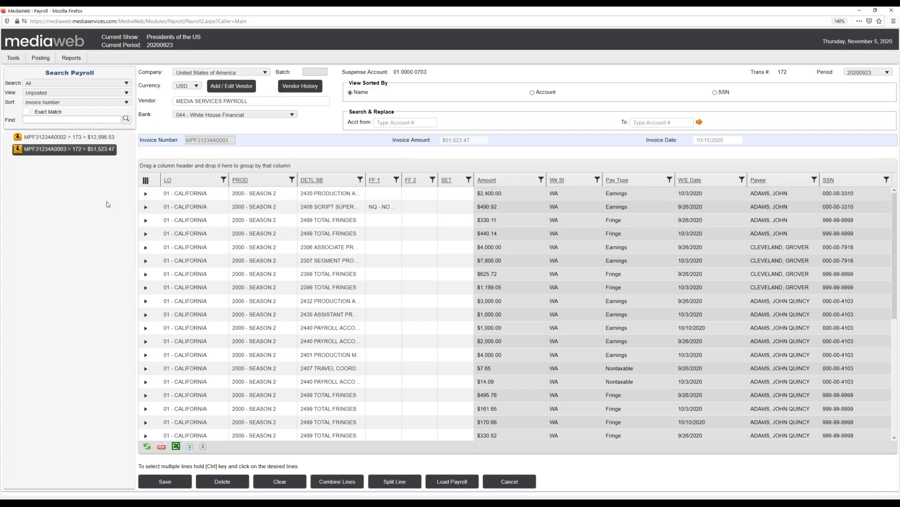
- Examine the pay code details of the $2,400.00 earnings, $440.14 fringe and $7.65 nontaxable lines, and collapse all lines again
left_click(146, 194)
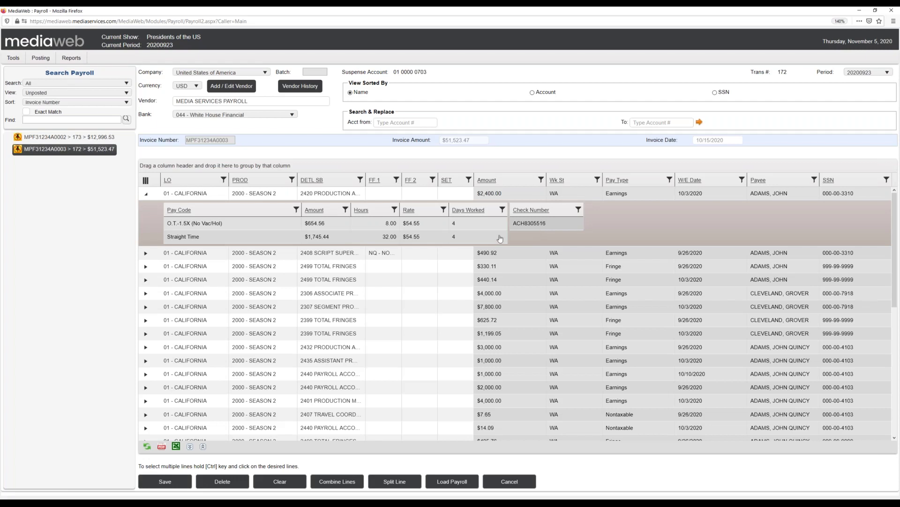
left_click(145, 280)
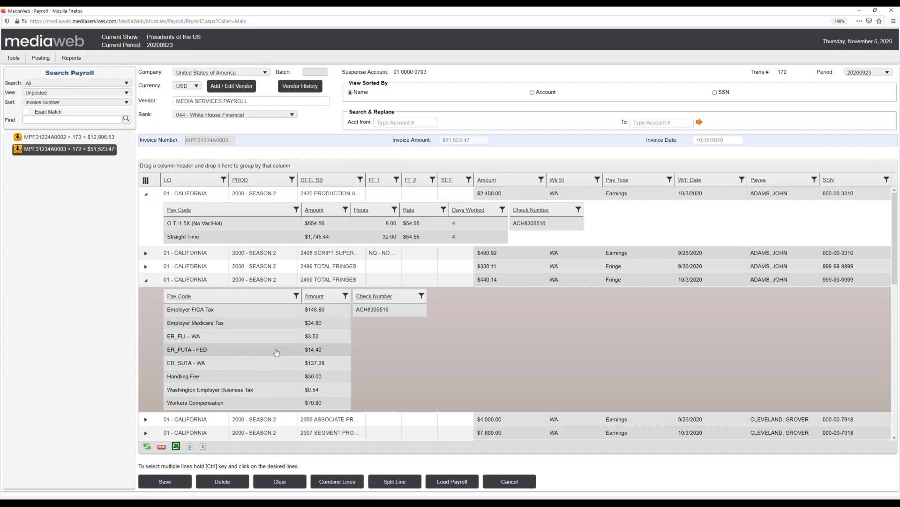
scroll(277, 355, "down", 3)
scroll(277, 355, "down", 2)
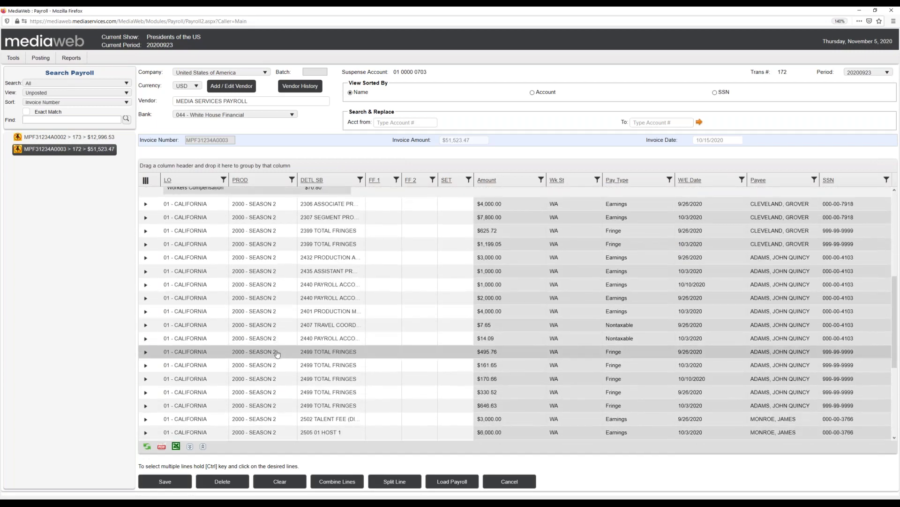
left_click(145, 325)
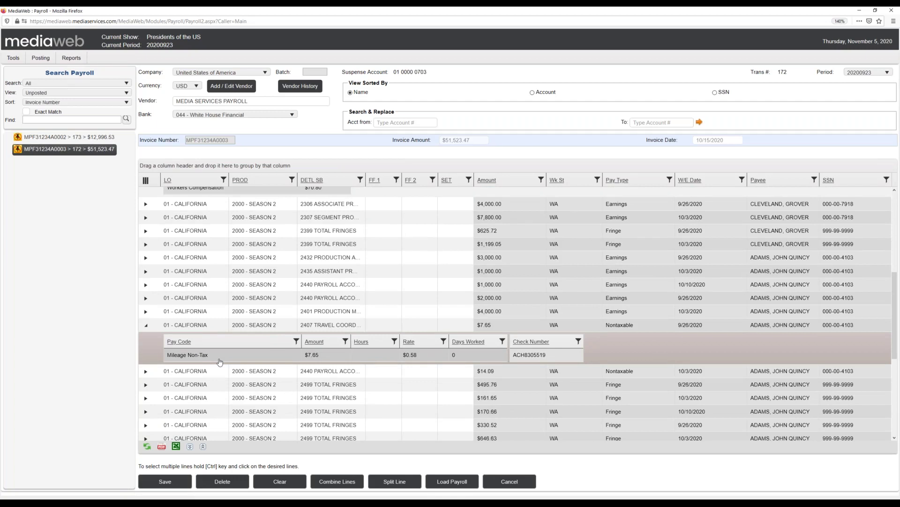
left_click(203, 447)
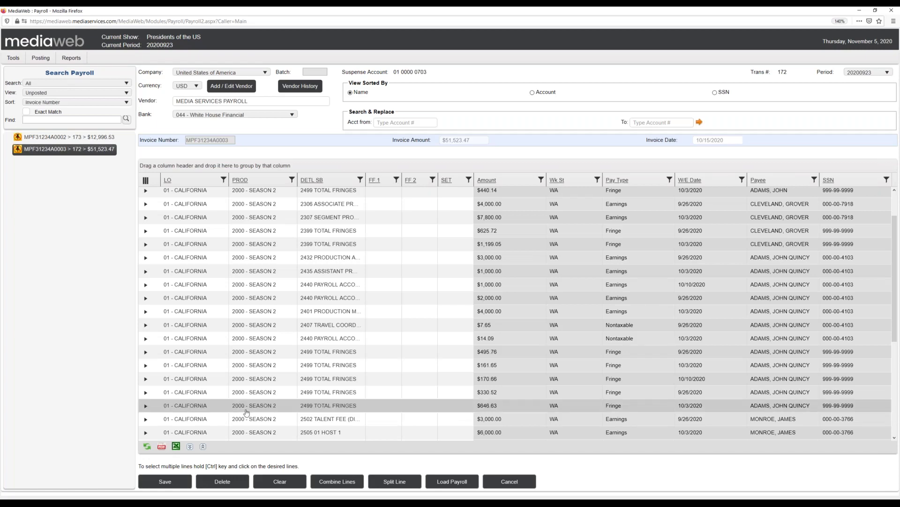
- Group the payroll invoice lines by W/E Date and by Payee within each date
left_click_drag(717, 182, 550, 167)
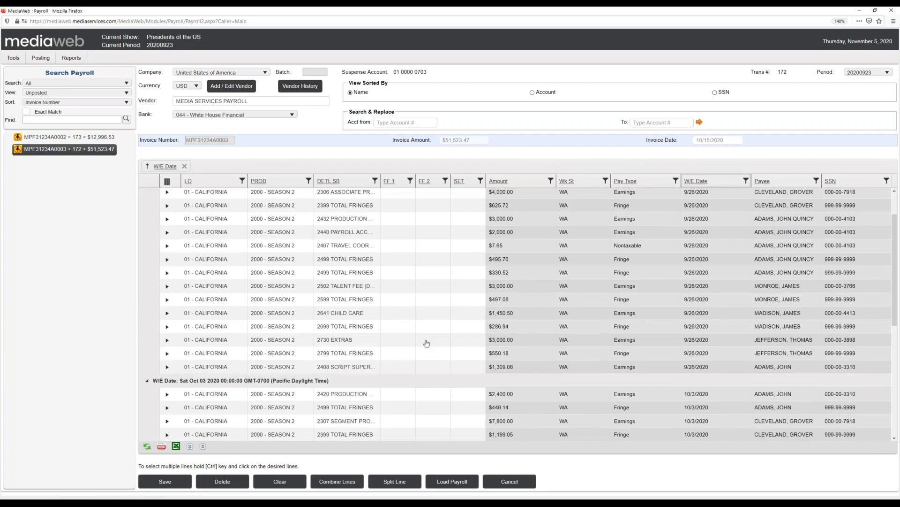
scroll(394, 338, "up", 2)
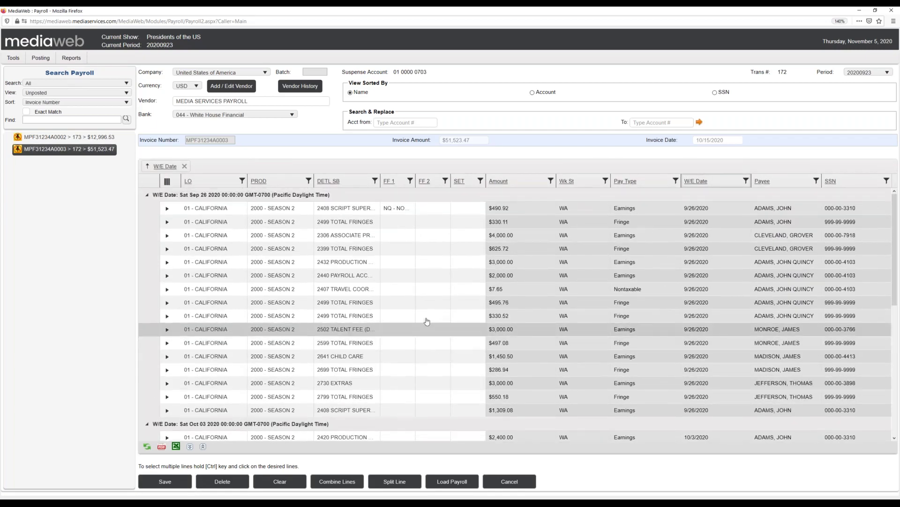
left_click_drag(783, 184, 451, 167)
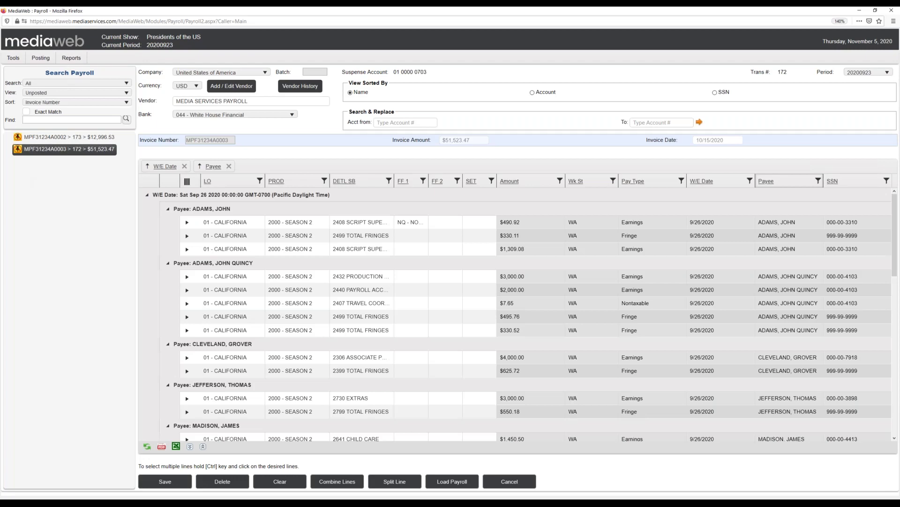
- Open the Payroll Details report and maximize its window
left_click(81, 61)
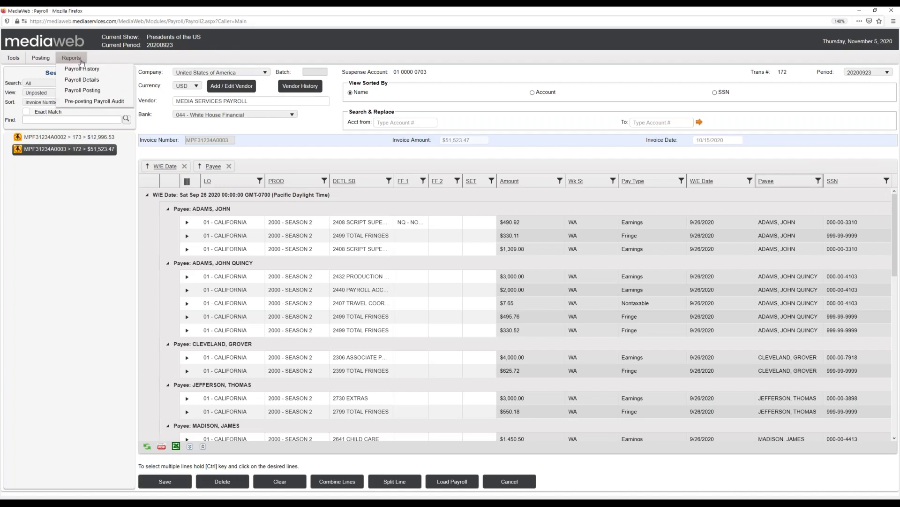
left_click(82, 80)
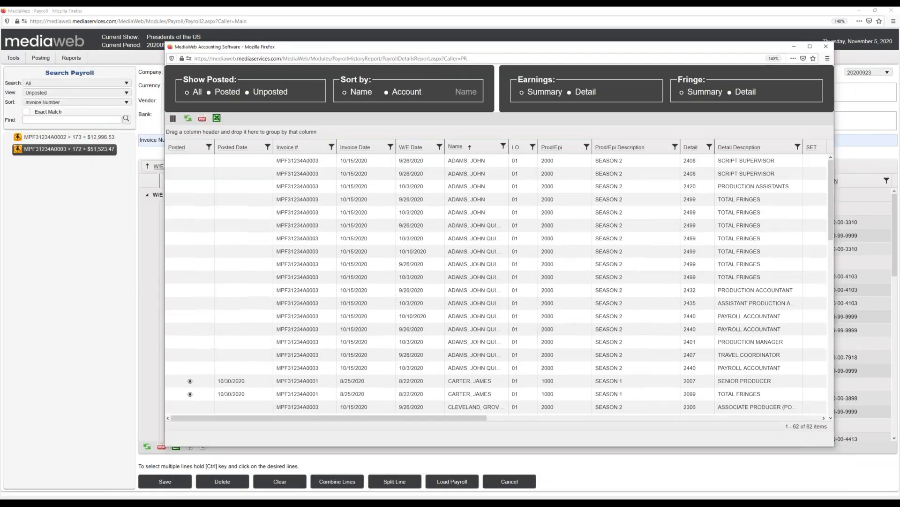
left_click(809, 46)
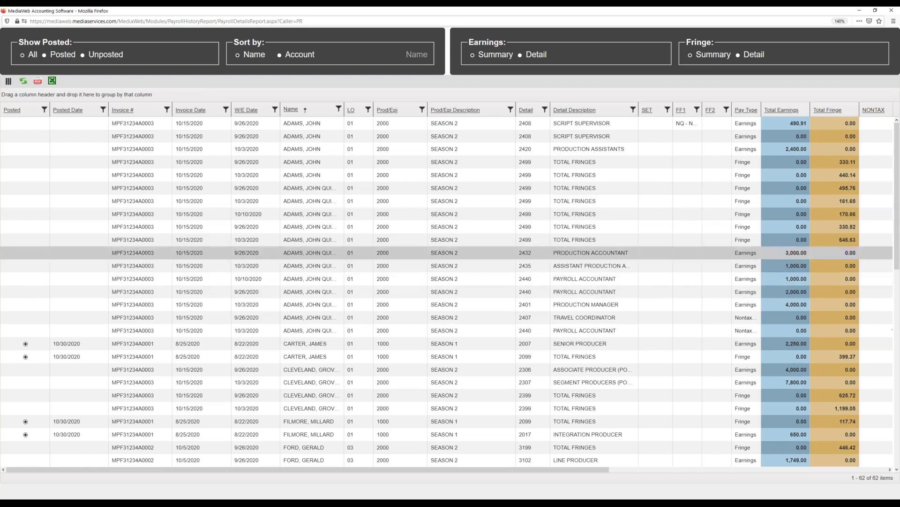
- Show only the posted entries in the payroll report, and switch it to the unposted entries
left_click(44, 56)
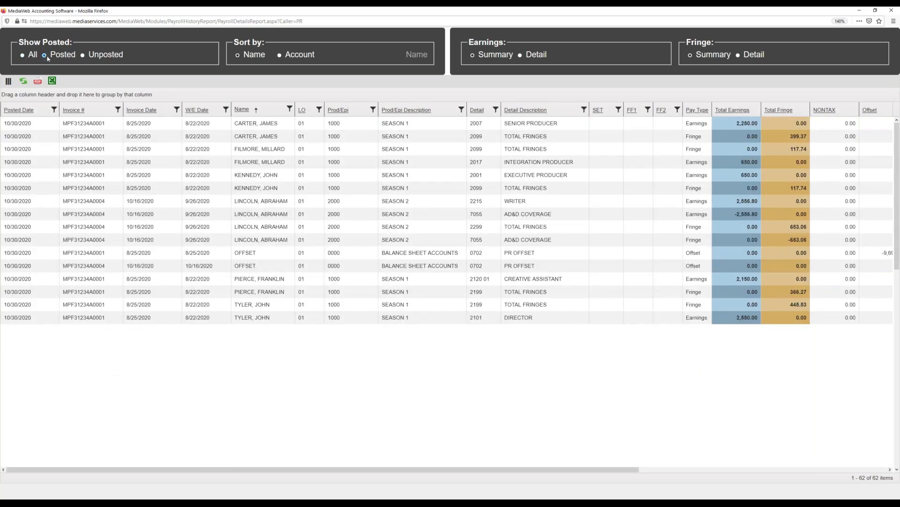
left_click(82, 56)
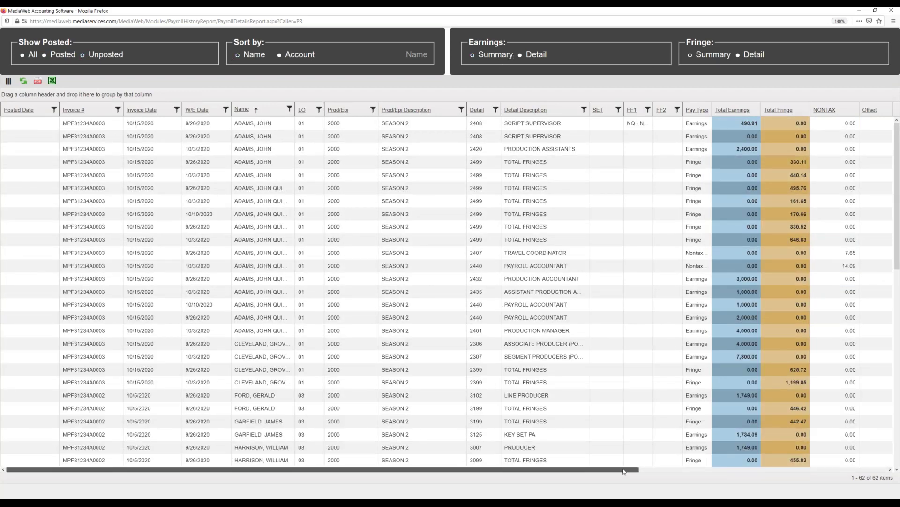
- Set the earnings columns of the payroll report to Detail
left_click(761, 469)
left_click(761, 468)
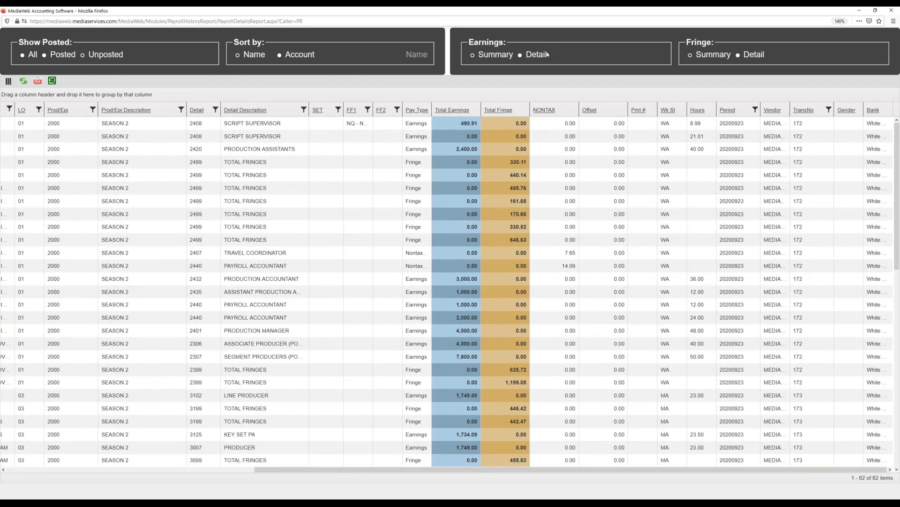
left_click(520, 55)
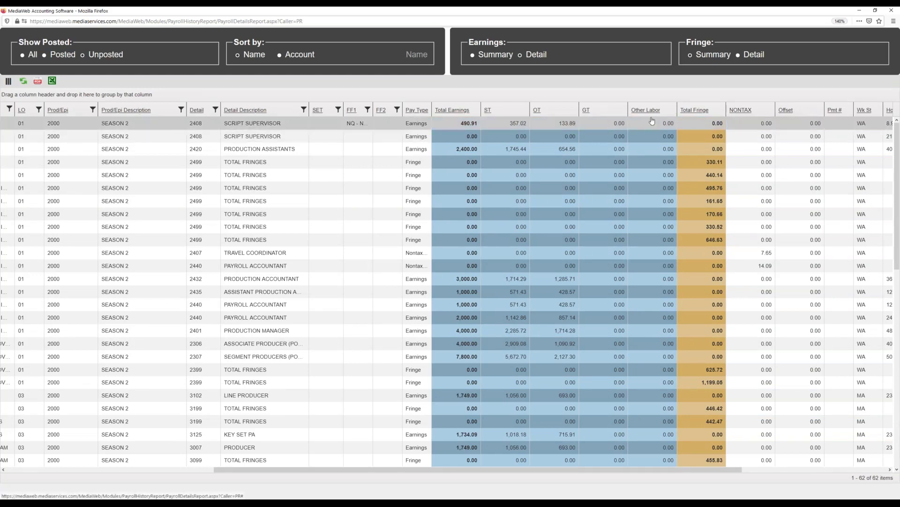
- Set the payroll report's earnings columns to Summary and its fringe columns to Detail, and review the fringe breakdown across the grid
left_click(473, 56)
left_click(736, 57)
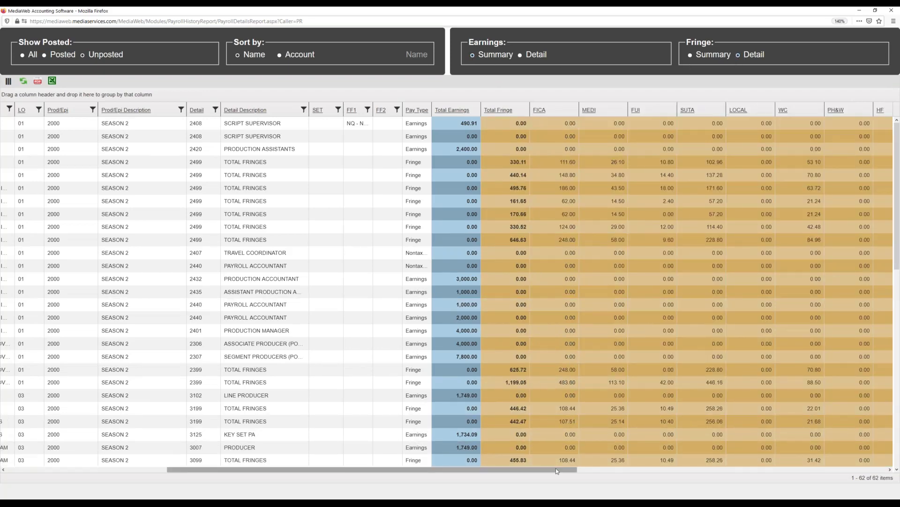
left_click_drag(556, 469, 567, 471)
left_click_drag(602, 470, 786, 470)
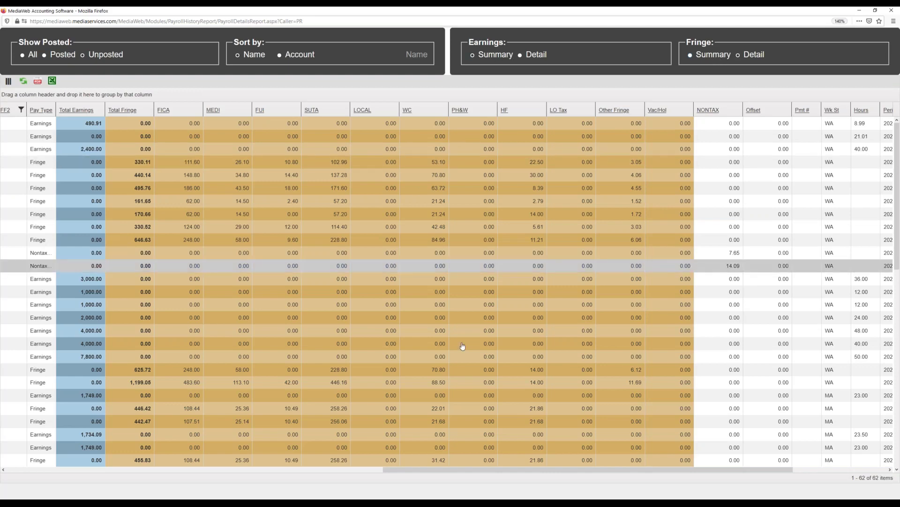
left_click_drag(414, 471, 33, 469)
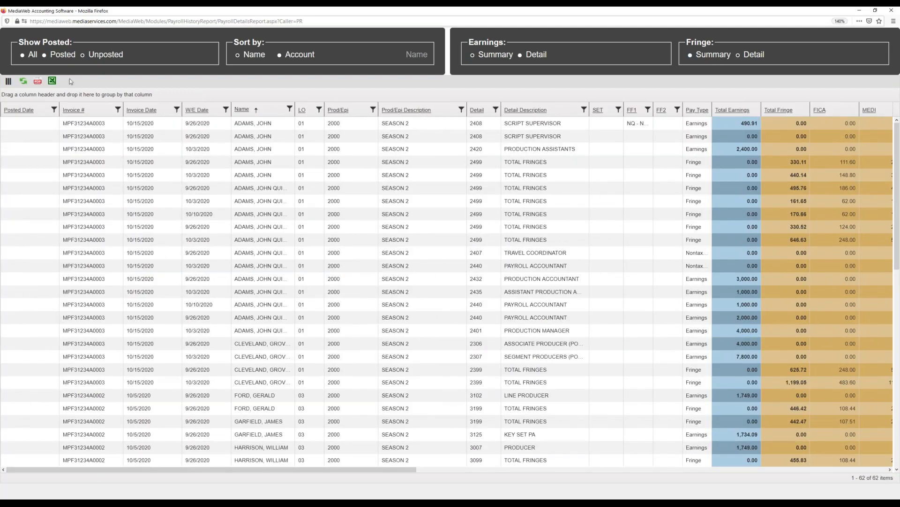
- Review the payroll report's list of available columns, return the fringe columns to Summary, and close the report
left_click(9, 82)
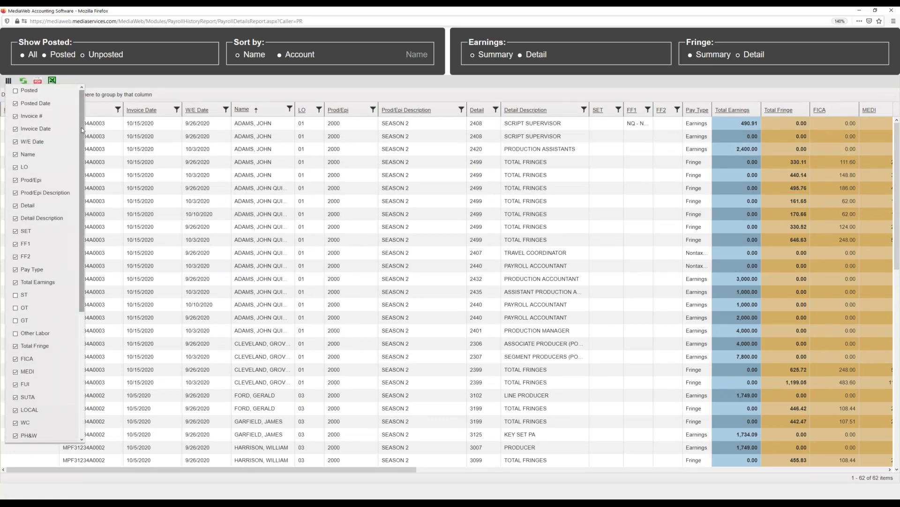
left_click_drag(82, 125, 87, 166)
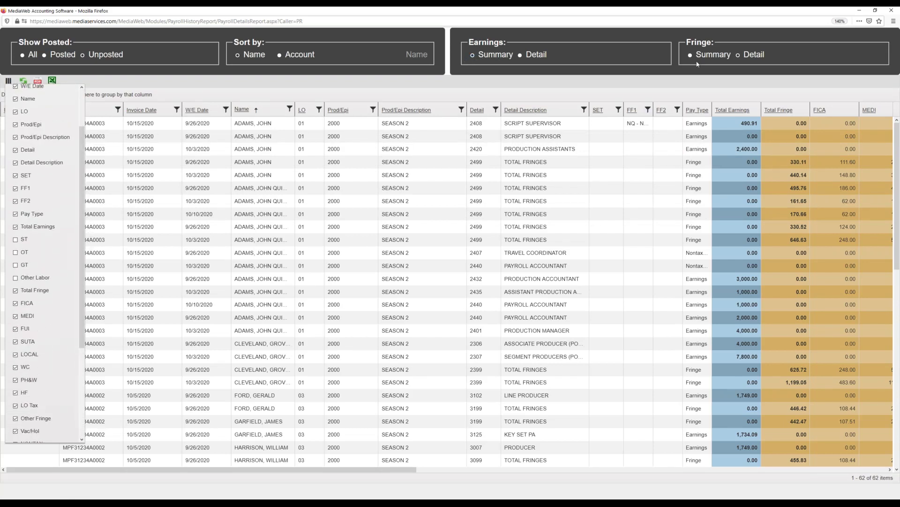
left_click(746, 54)
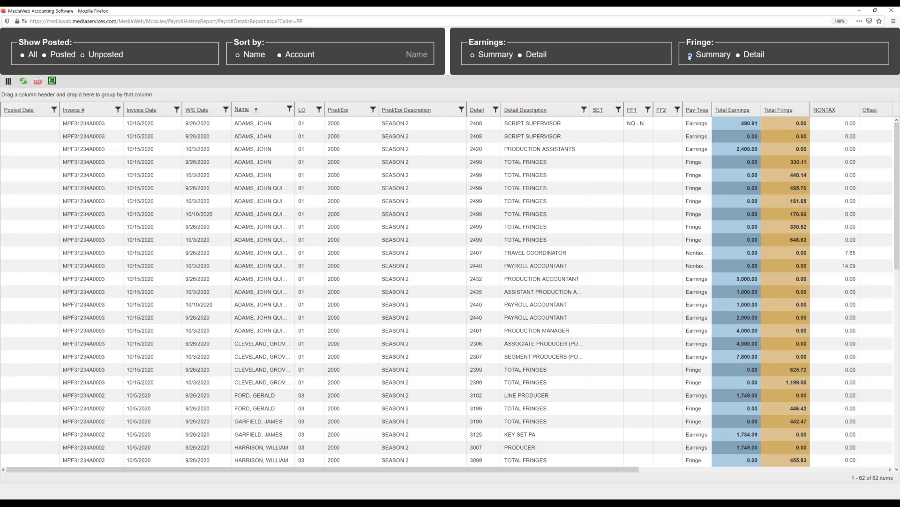
left_click(8, 81)
left_click_drag(82, 97, 79, 226)
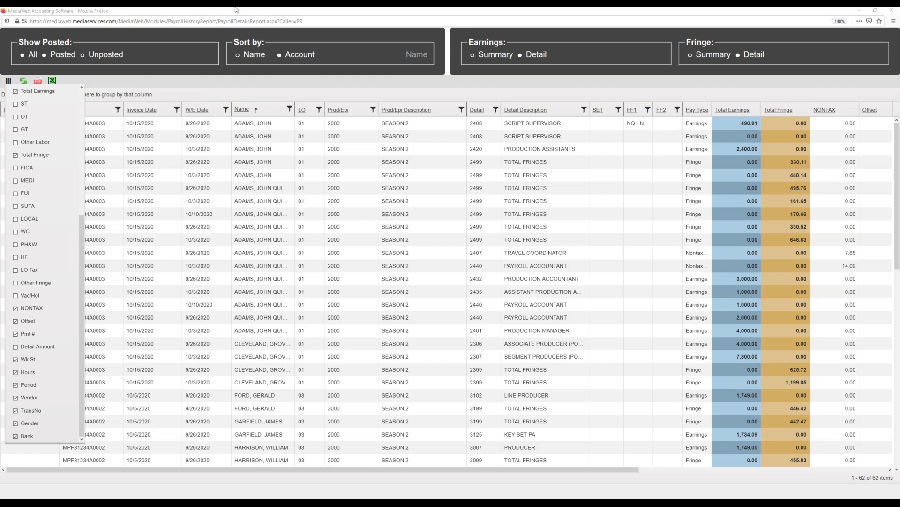
left_click(894, 10)
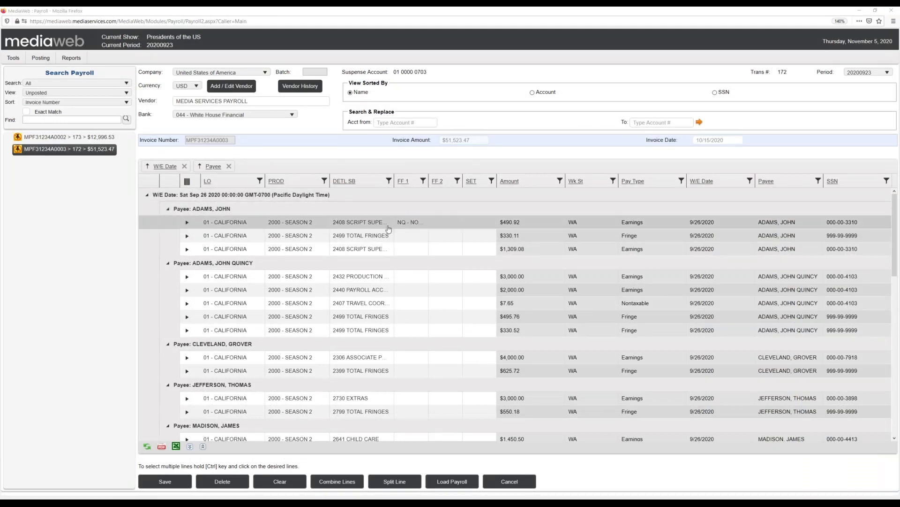
- Remove the Payee and W/E Date groupings from the payroll invoice lines and close the Payroll window
left_click(230, 167)
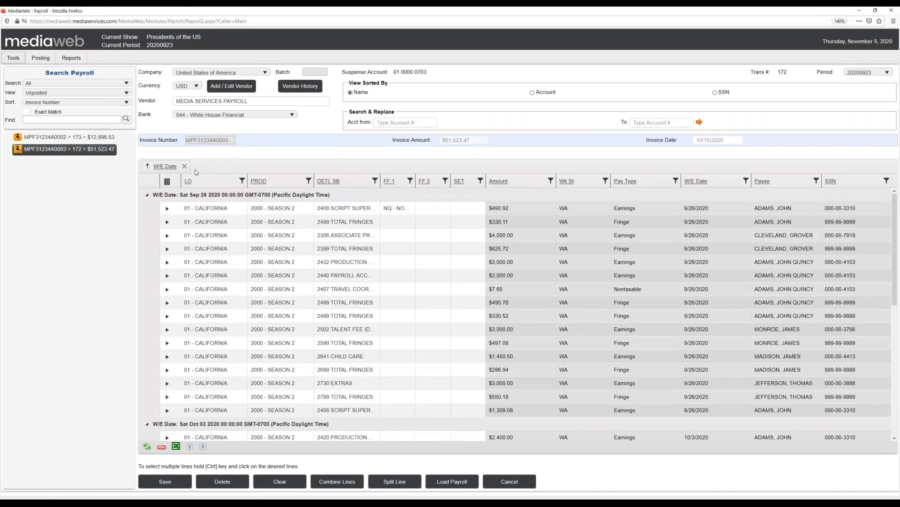
left_click(184, 166)
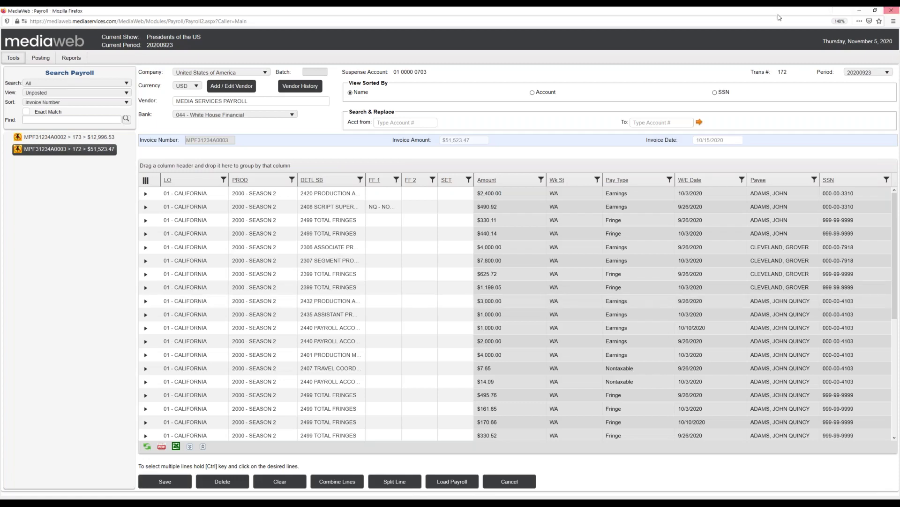
left_click(896, 10)
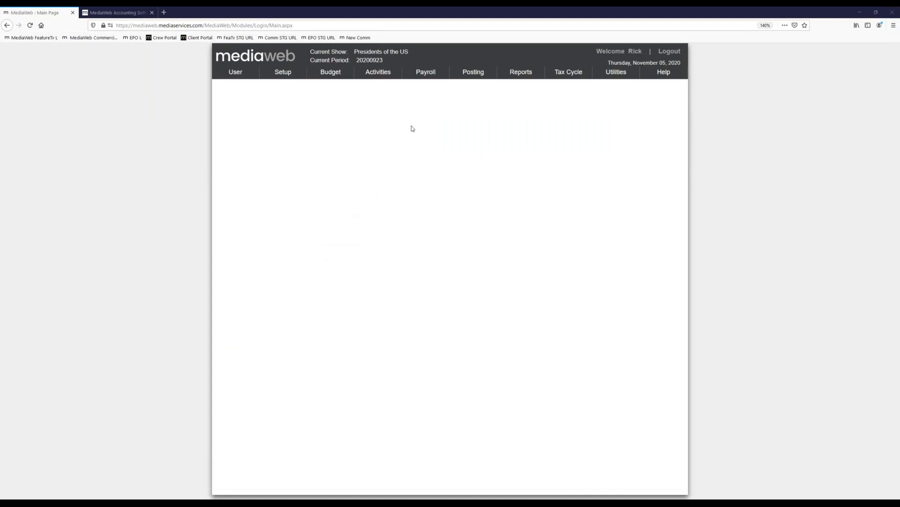
- Open the Journal Entry module and maximize its window
mouse_move(388, 79)
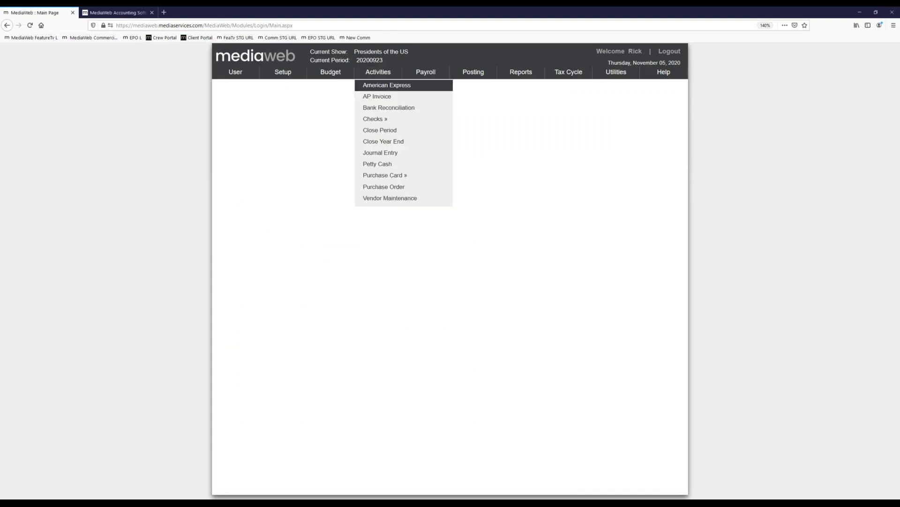
left_click(392, 155)
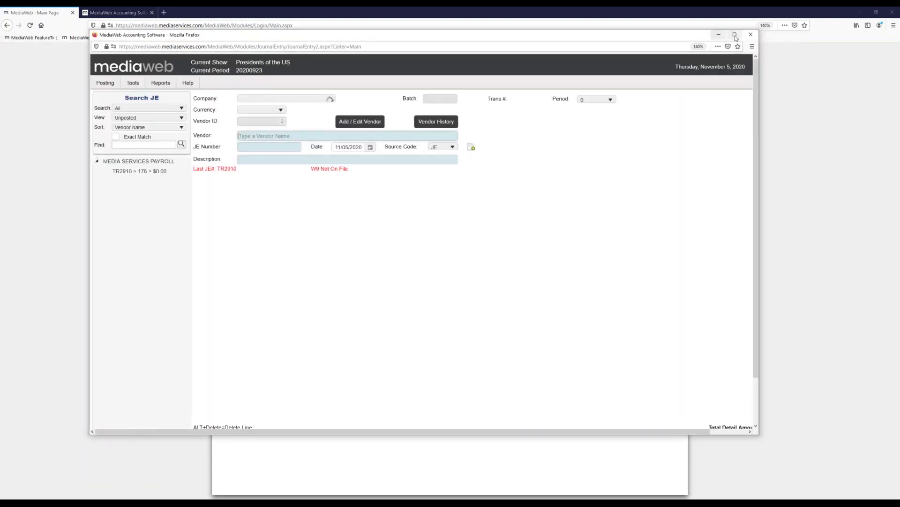
double_click(535, 38)
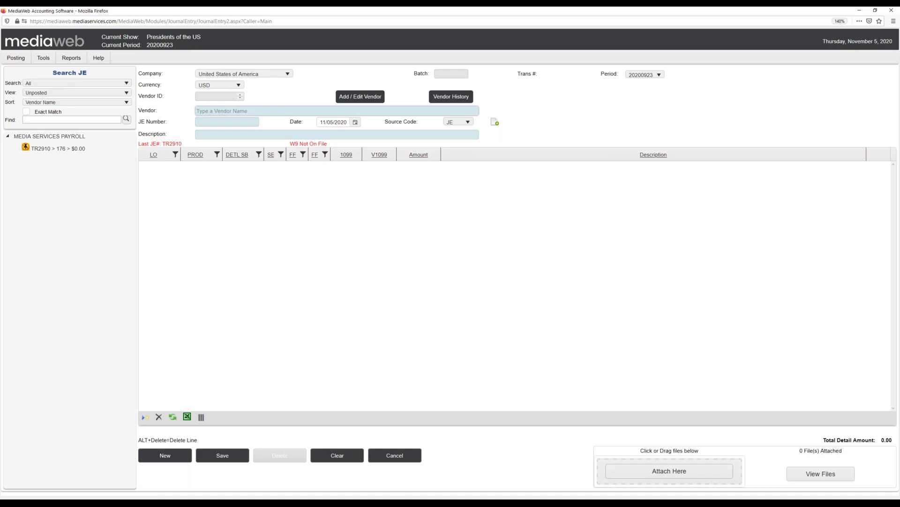
- Switch to the POTUS JE.xlsx workbook in Excel and copy the whole journal table A1:I12, including its header row
left_click_drag(0, 51, 414, 191)
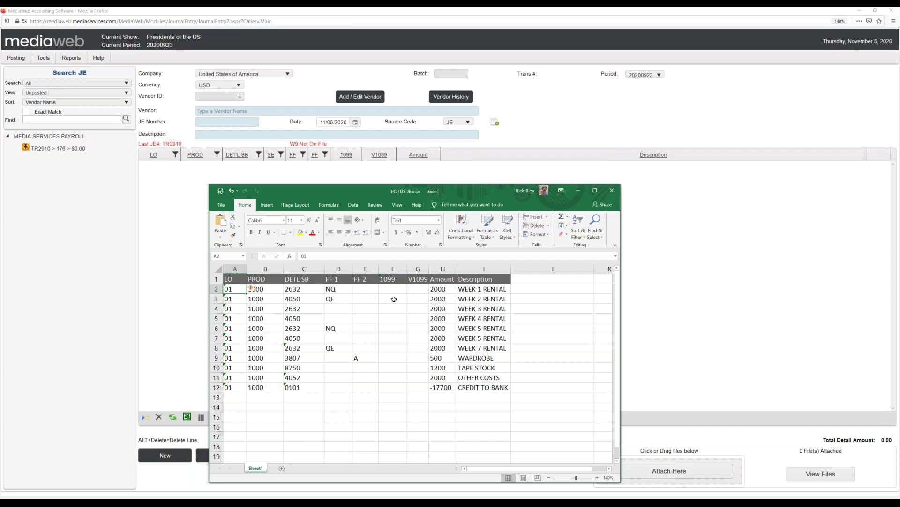
left_click_drag(458, 188, 599, 167)
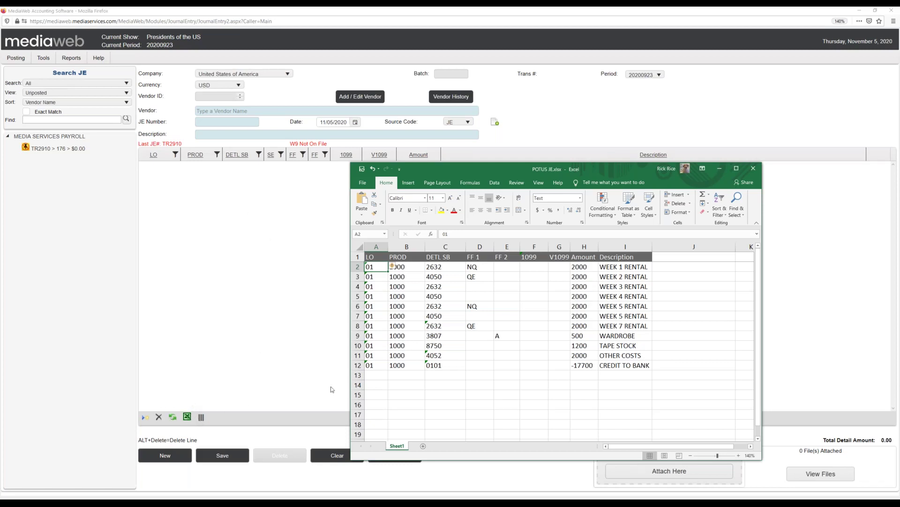
left_click_drag(612, 169, 511, 183)
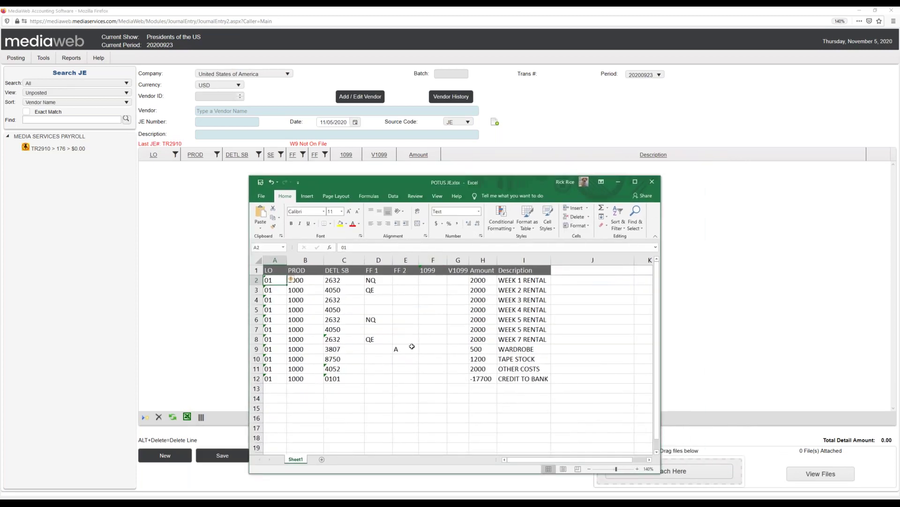
left_click(427, 301)
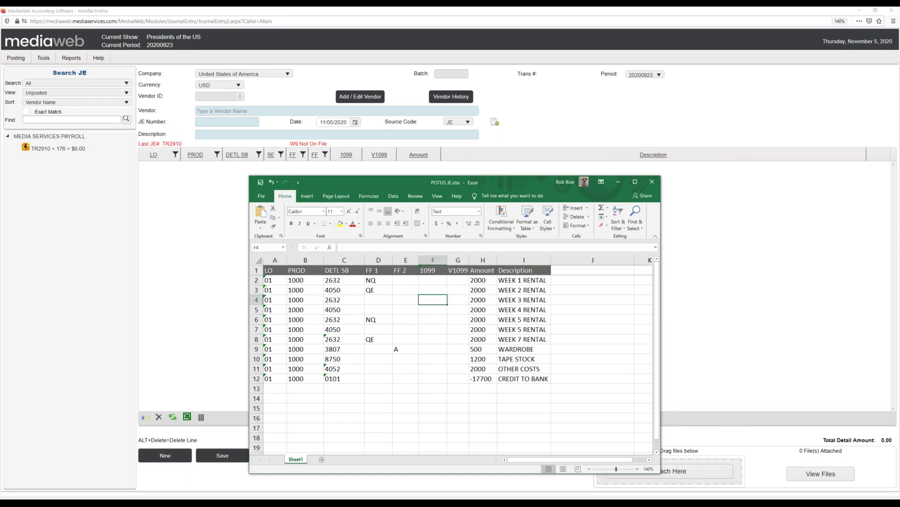
key("ctrl+a")
left_click(443, 308)
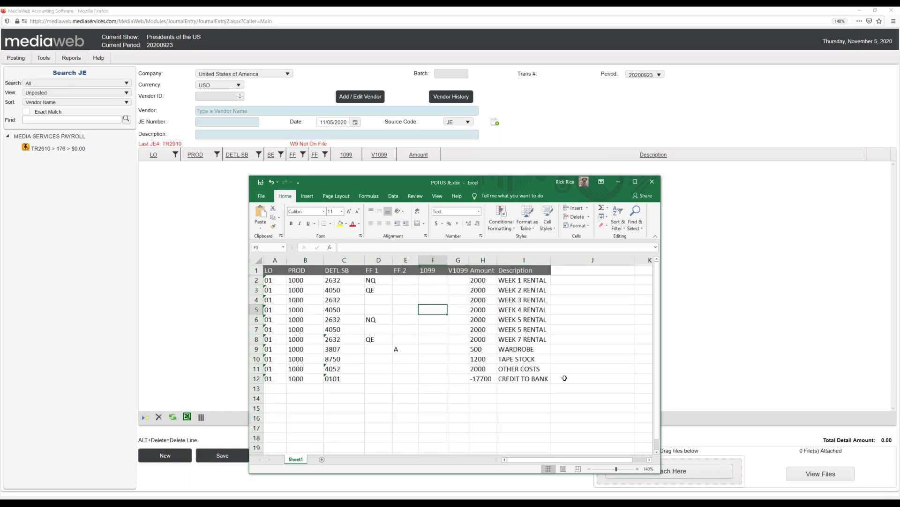
left_click_drag(545, 378, 266, 270)
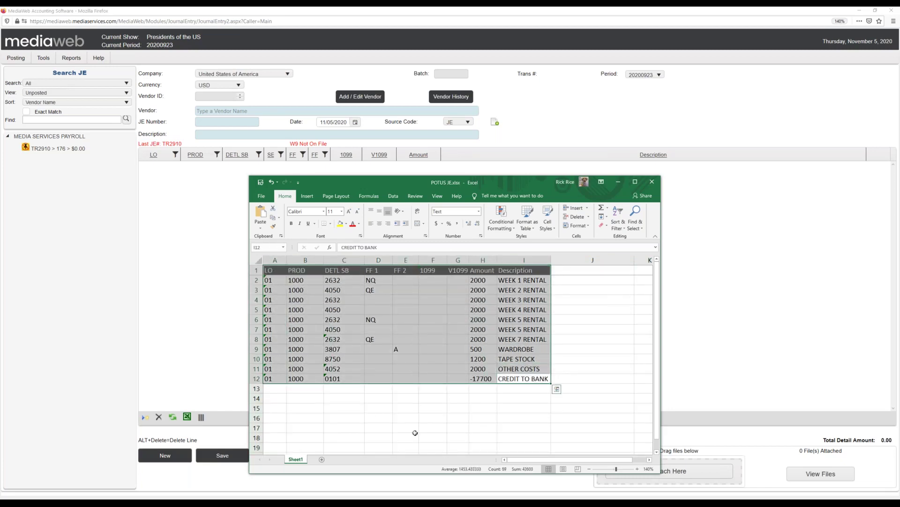
key("ctrl+c")
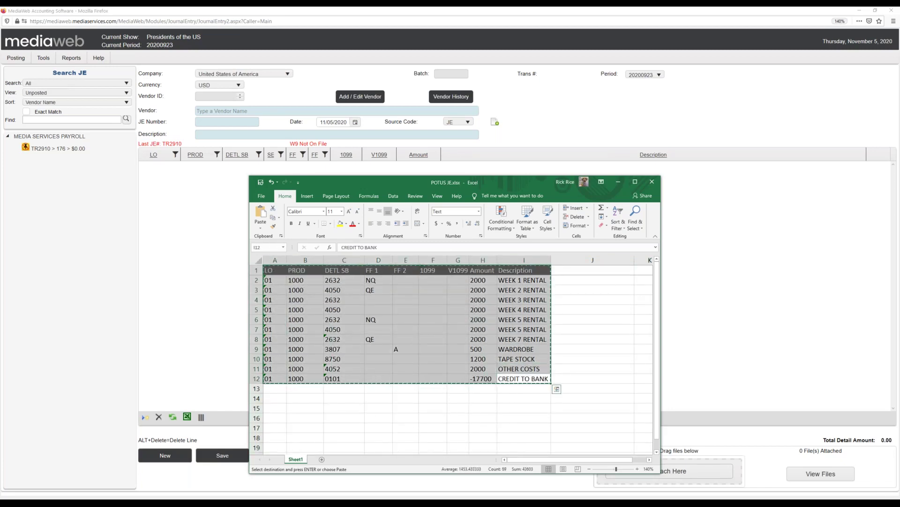
- Paste the copied table into the MediaWeb journal entry grid, and start a new entry that discards the unsaved lines
left_click(218, 234)
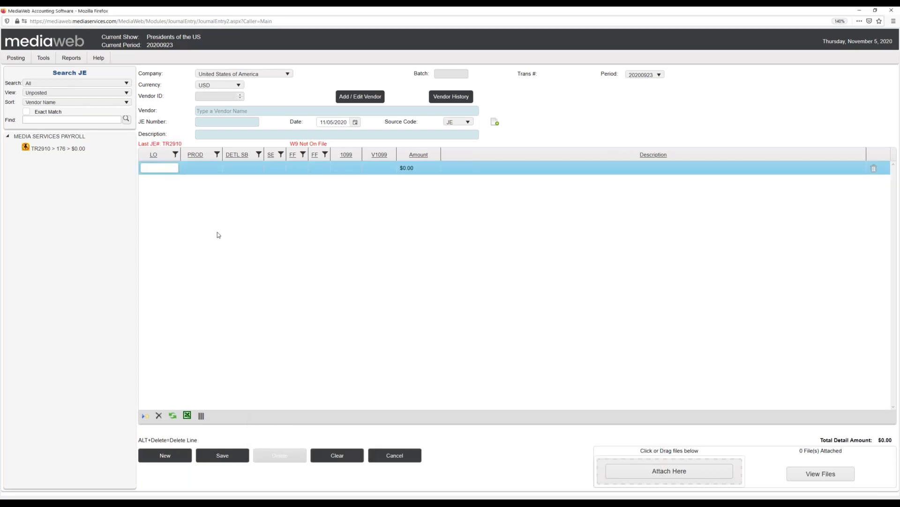
key("ctrl+v")
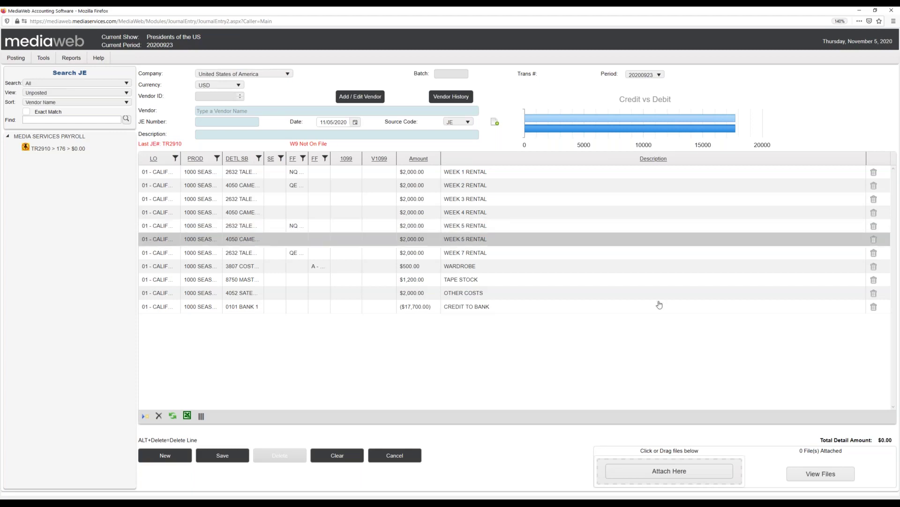
left_click(174, 462)
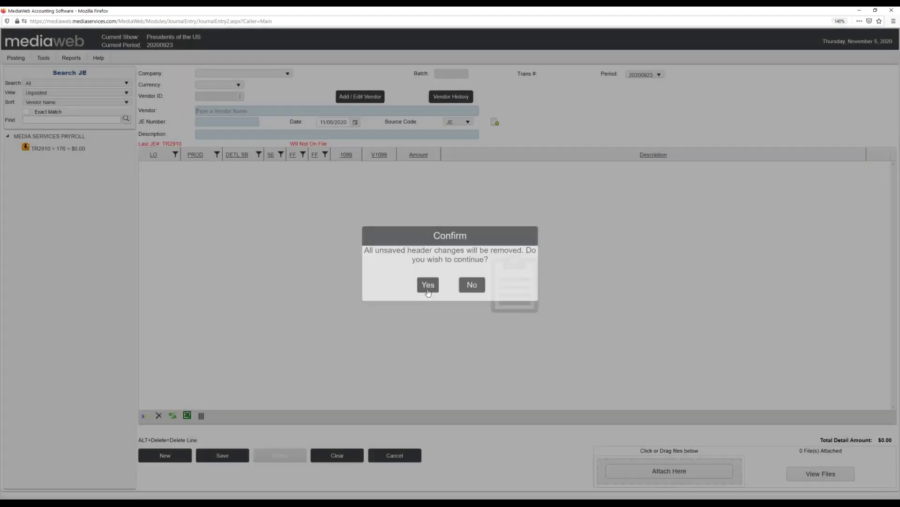
left_click(427, 285)
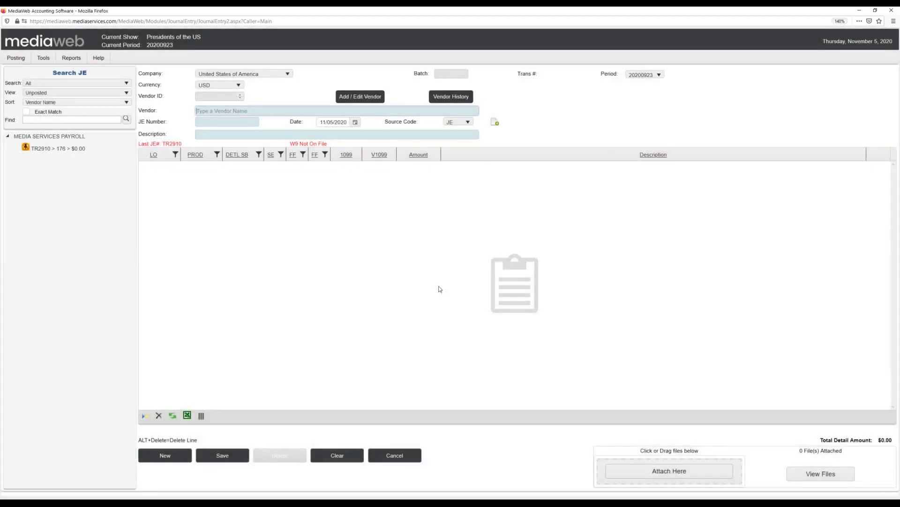
- Copy only the Amount and Description columns (H1:I12) from the Excel workbook, paste them into the journal entry grid, and close the workbook
key("alt+Tab")
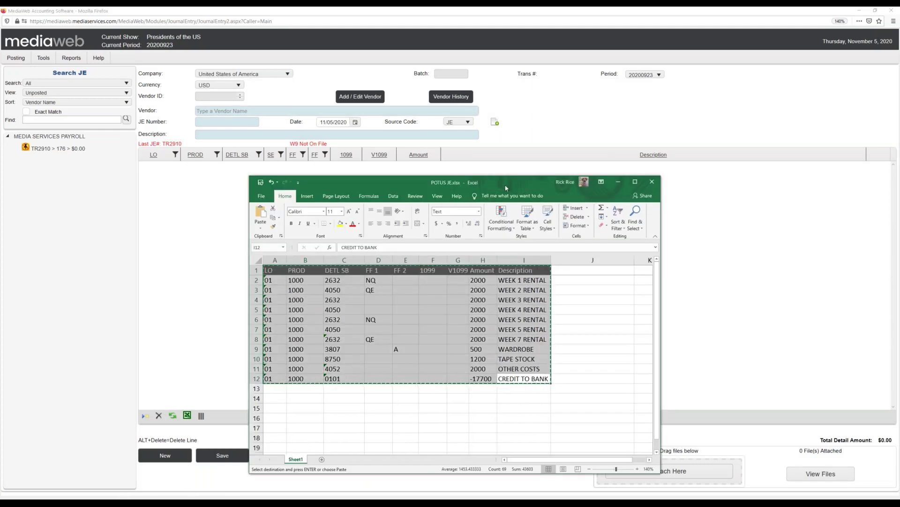
left_click_drag(506, 189, 486, 106)
left_click(503, 334)
left_click_drag(467, 191, 511, 297)
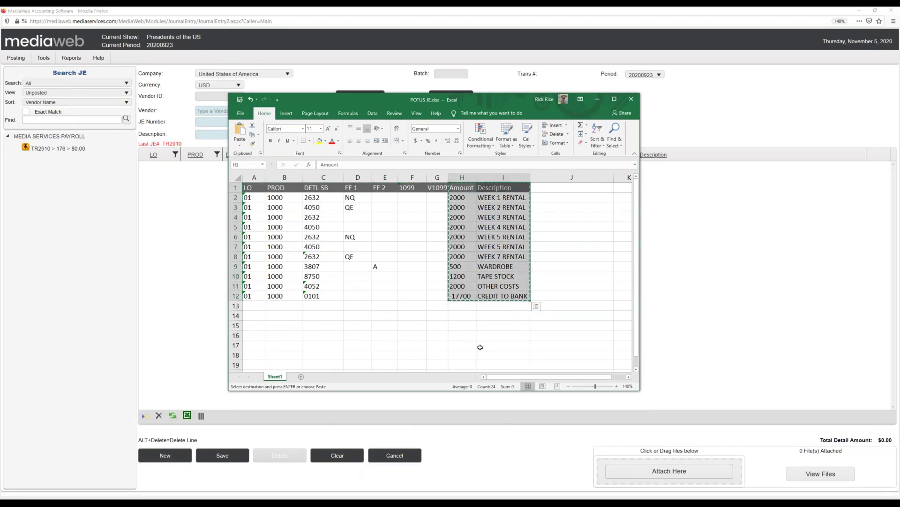
left_click(721, 262)
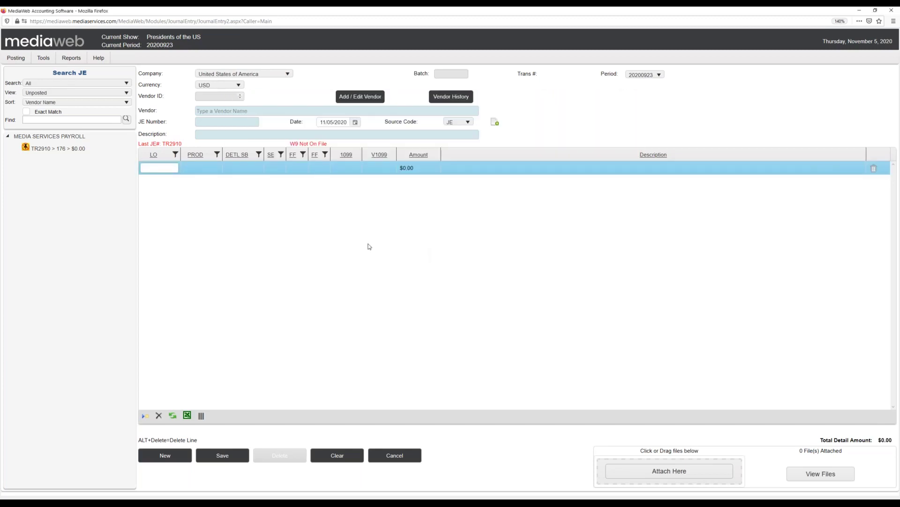
key("ctrl+v")
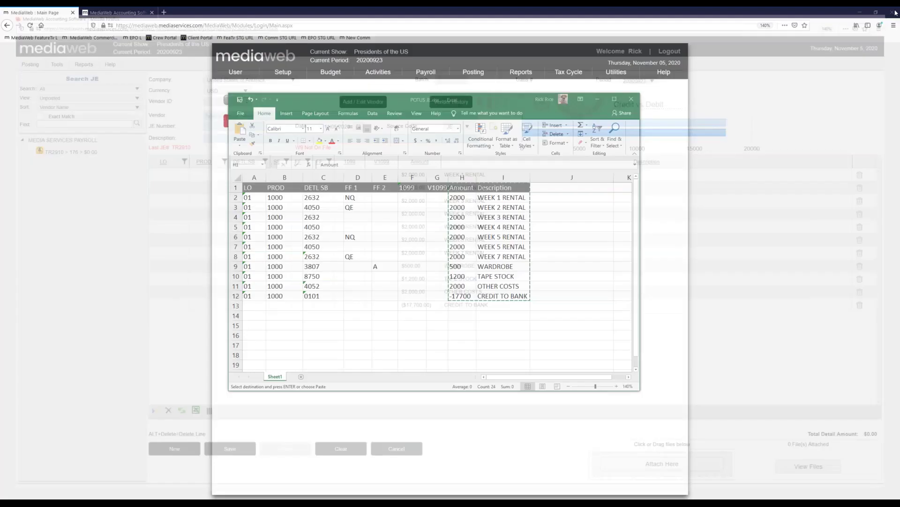
left_click(631, 99)
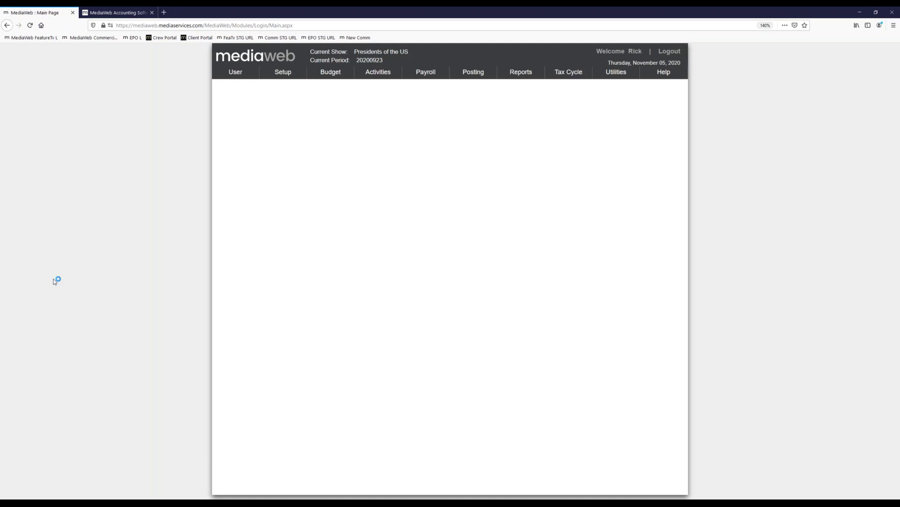
- Switch to the budget page and examine the POTUS TOURS HOLLYWOOD budget's columns and the list of columns that can be shown
left_click(106, 15)
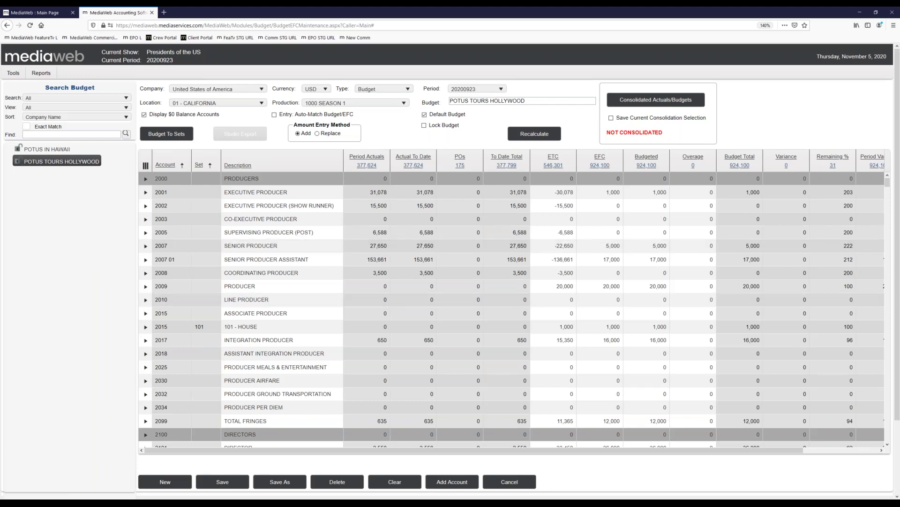
left_click_drag(633, 451, 751, 462)
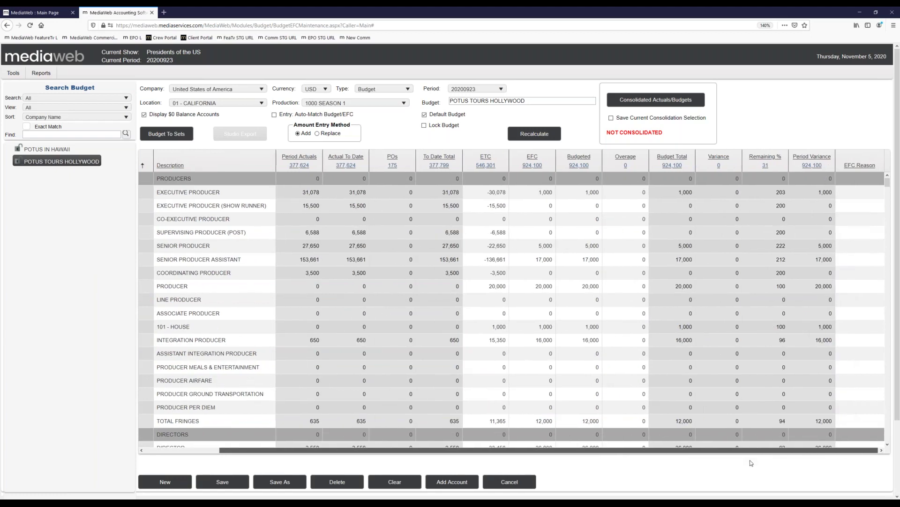
left_click_drag(676, 461, 633, 455)
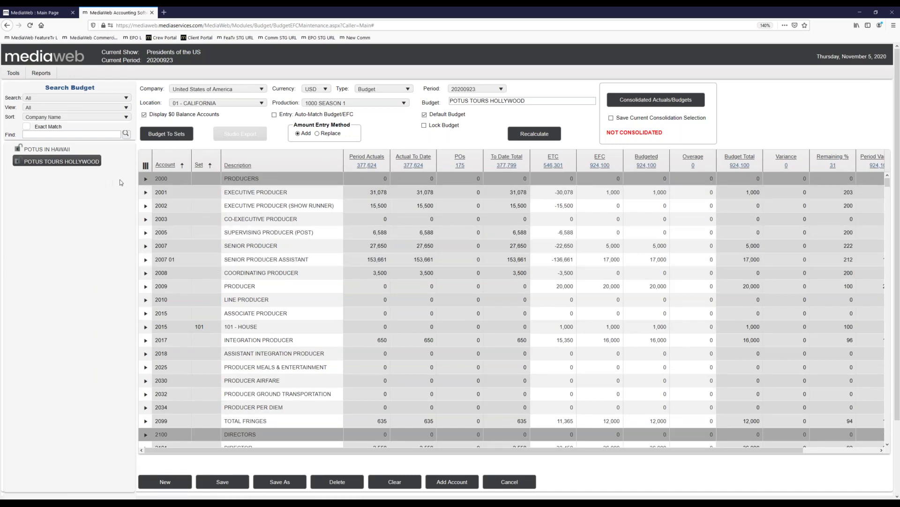
left_click(145, 166)
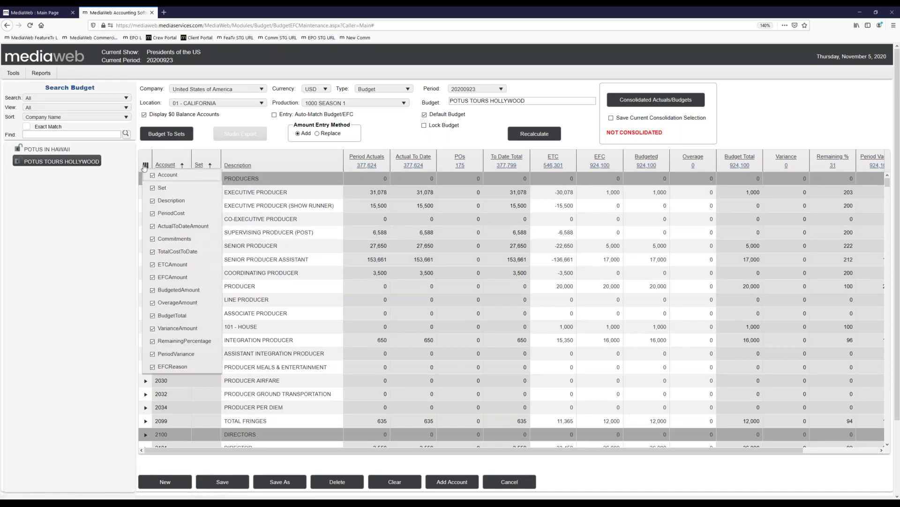
left_click(146, 164)
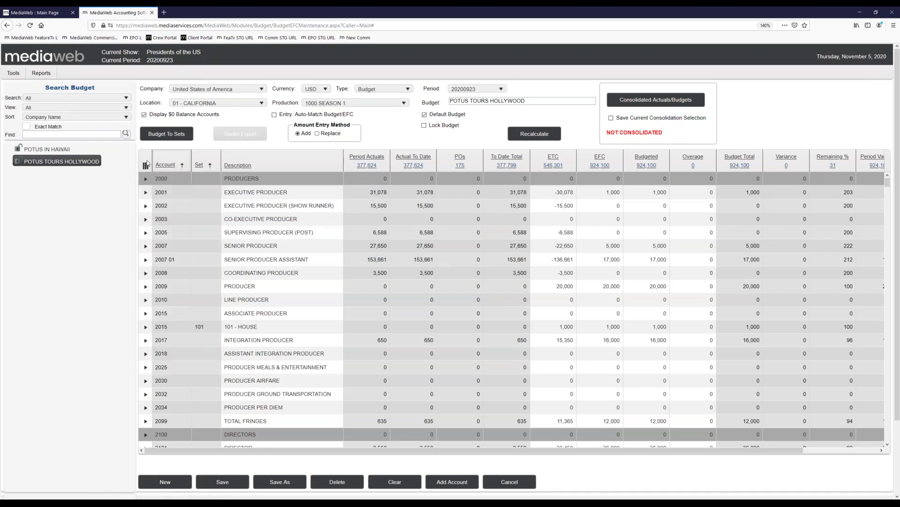
- Expand account 2001 EXECUTIVE PRODUCER to view its transactions, and look through the budget's location and production choices
left_click(146, 192)
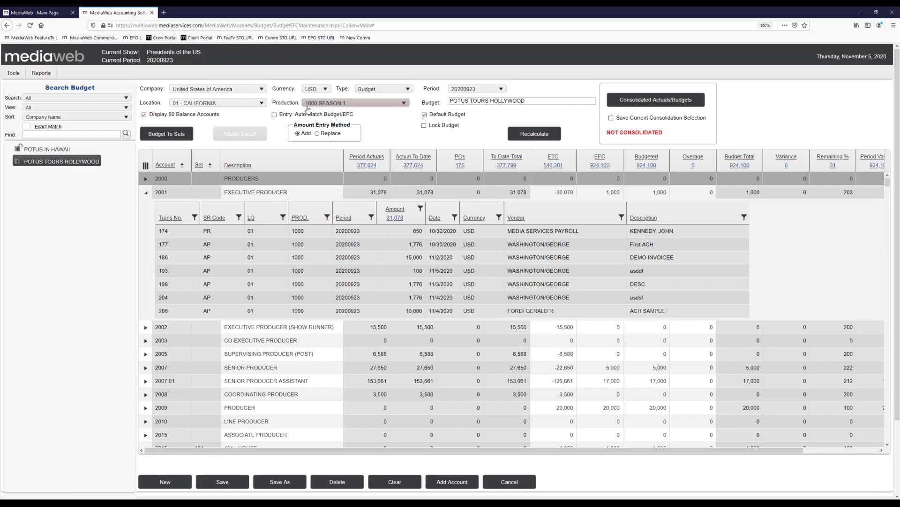
left_click(258, 104)
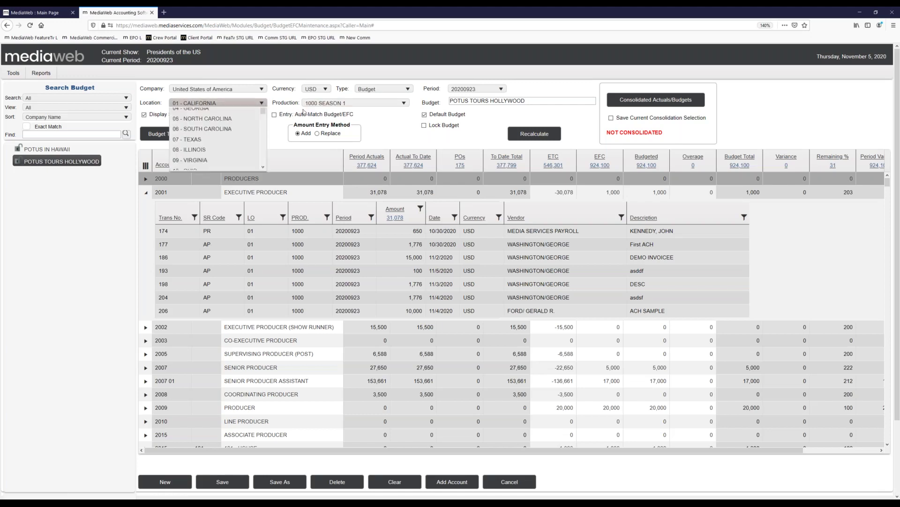
left_click(386, 104)
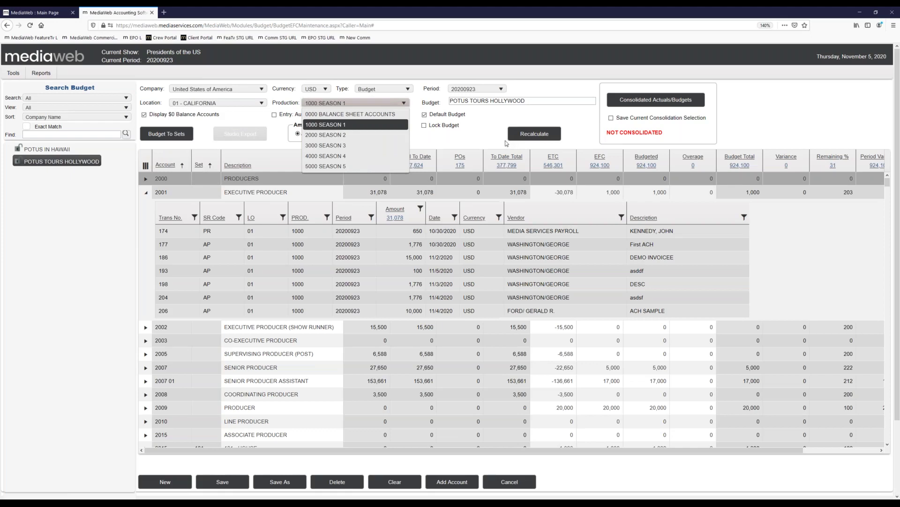
left_click(480, 140)
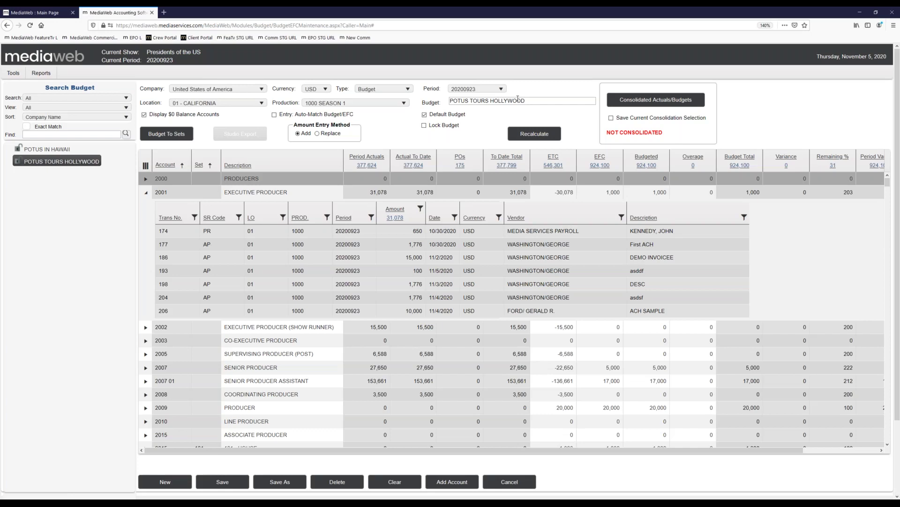
- View the location choices for consolidating actuals and budgets, cancel without applying any, and collapse account 2001
left_click(687, 107)
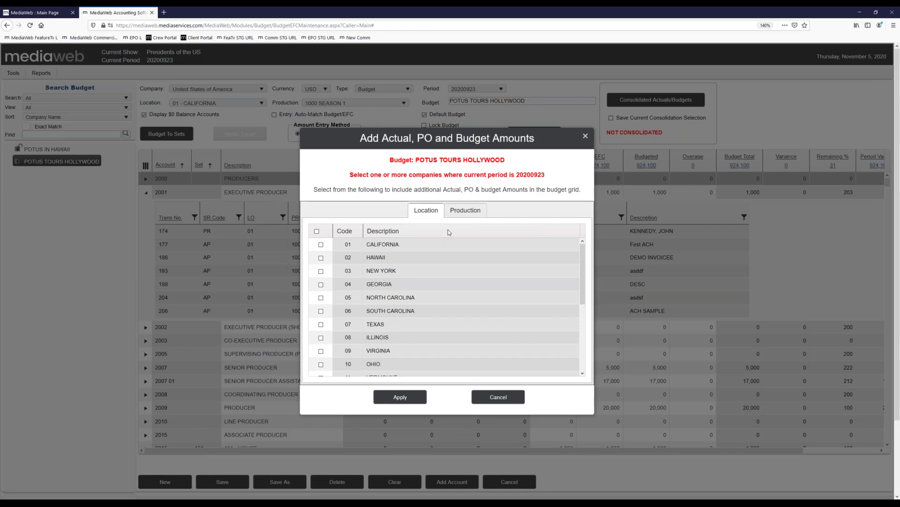
left_click(493, 399)
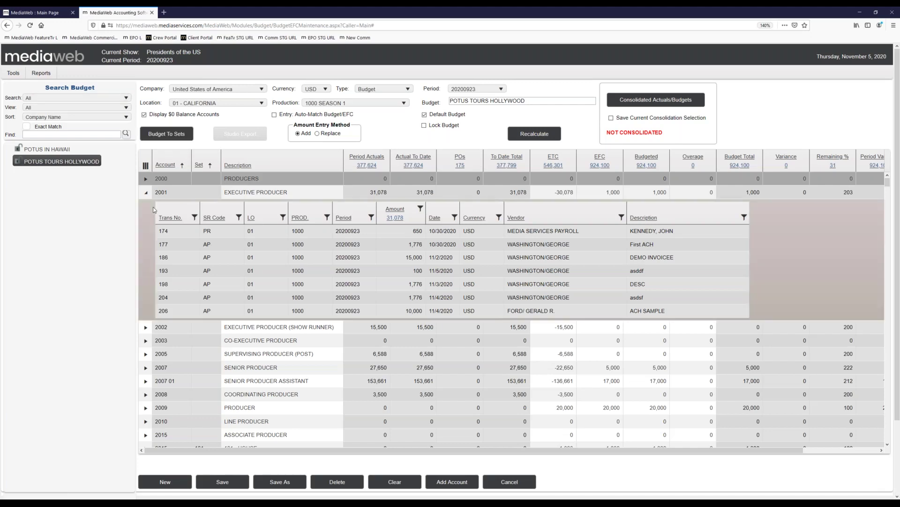
left_click(146, 191)
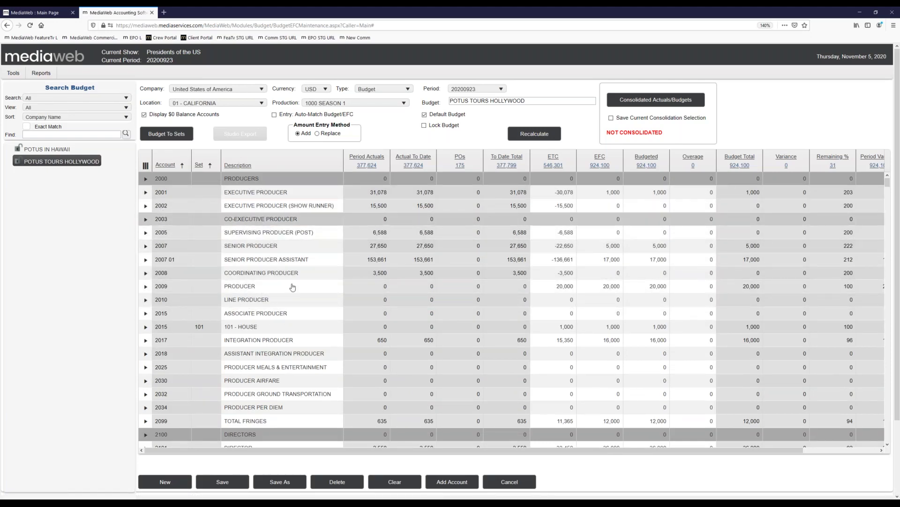
- Enter 111 as an added Budgeted amount for account 2005 SUPERVISING PRODUCER (POST)
left_click(605, 209)
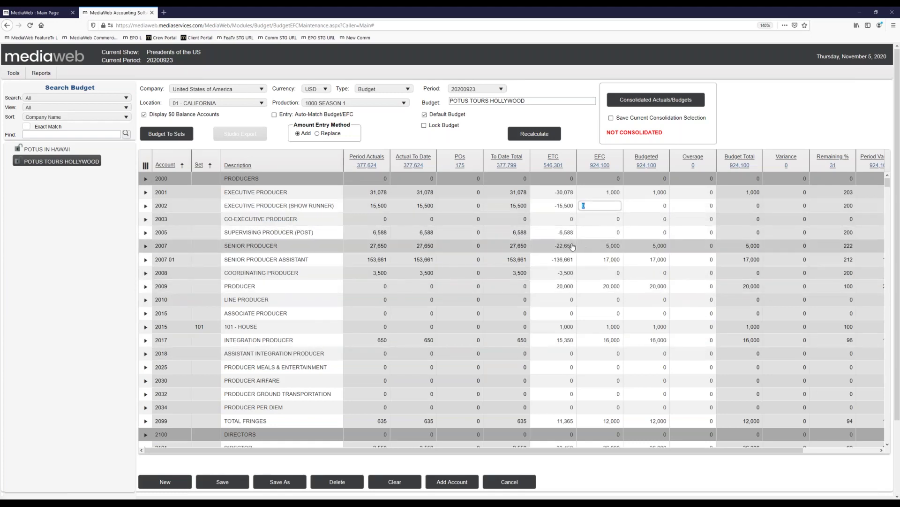
left_click(682, 237)
left_click(652, 232)
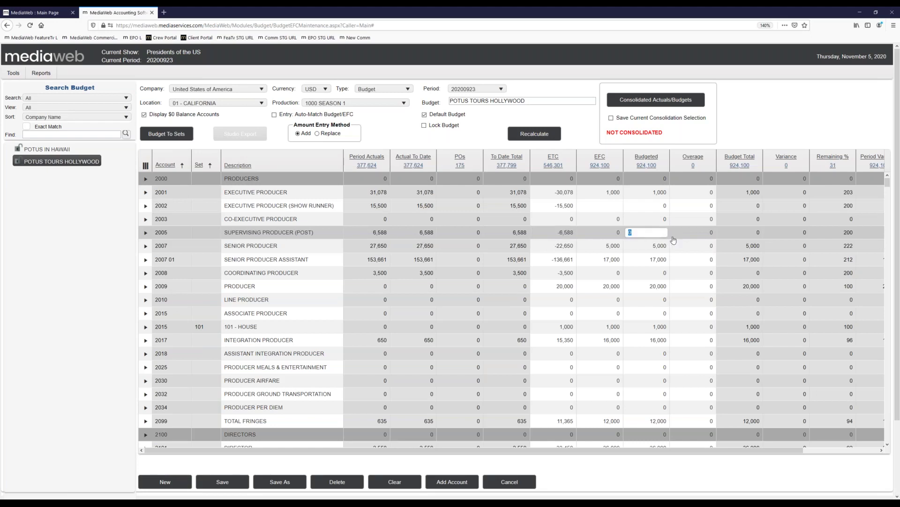
type("111")
key("Tab")
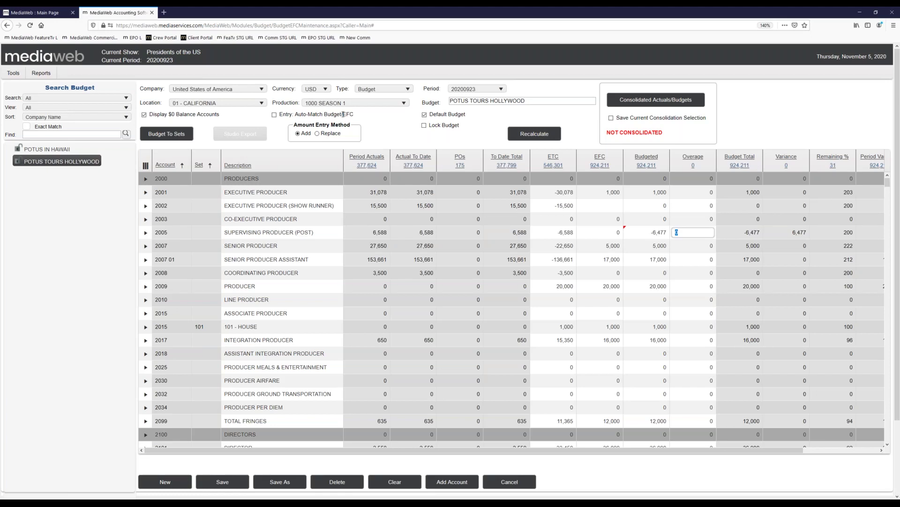
- Turn on Auto-Match Budget/EFC and try an EFC entry of 11 for account 2002, clearing the EFC field again
left_click(274, 115)
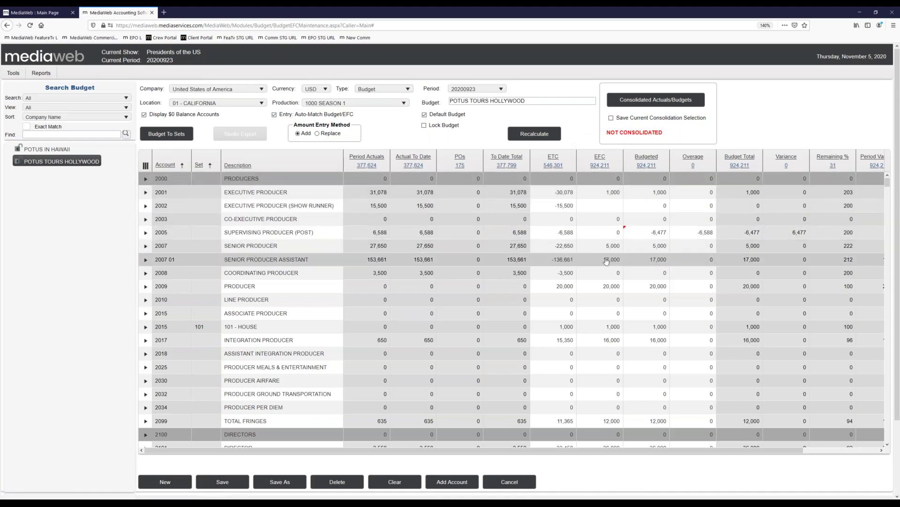
left_click(600, 206)
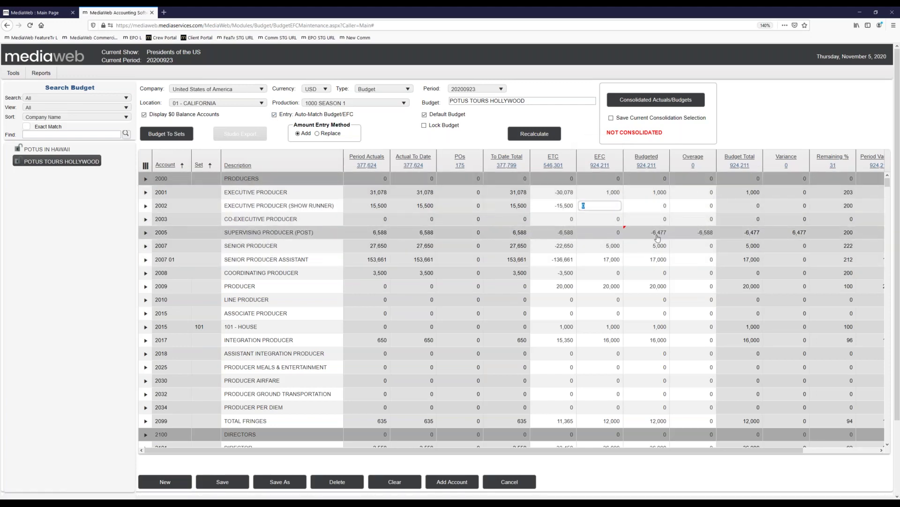
type("11")
key("Tab")
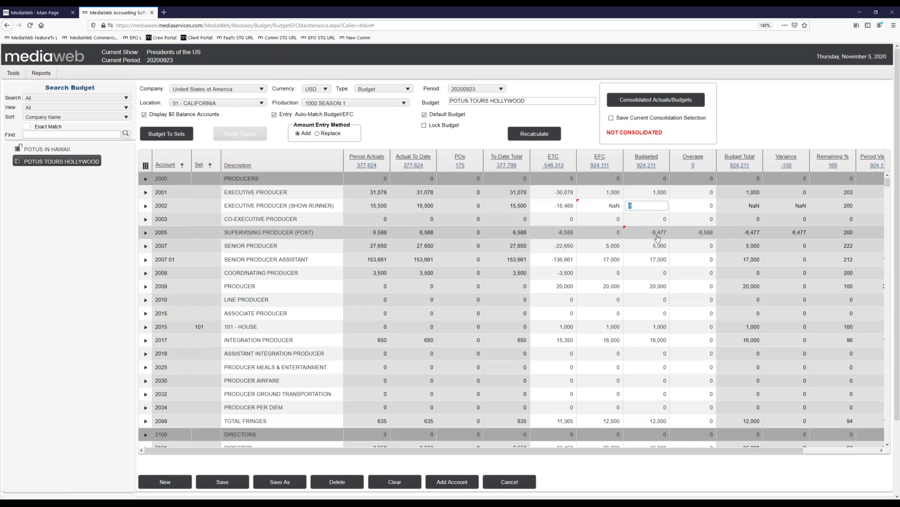
key("shift+Tab")
key("BackSpace")
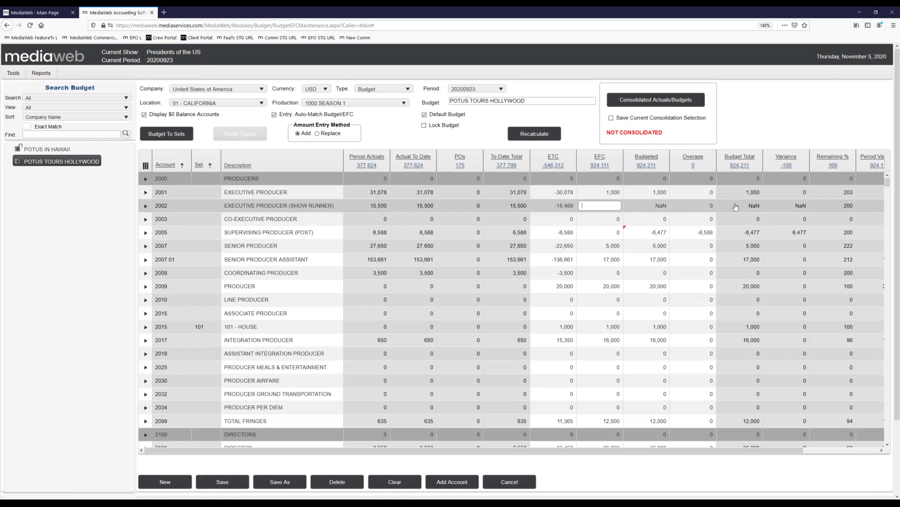
- View the form for adding new account lines to the budget, and close it without entering any detail codes
scroll(649, 267, "down", 3)
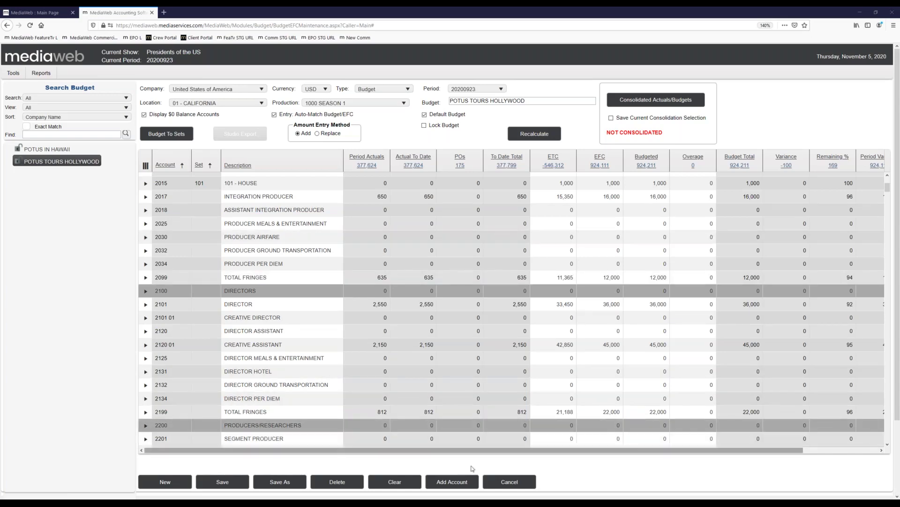
left_click(453, 482)
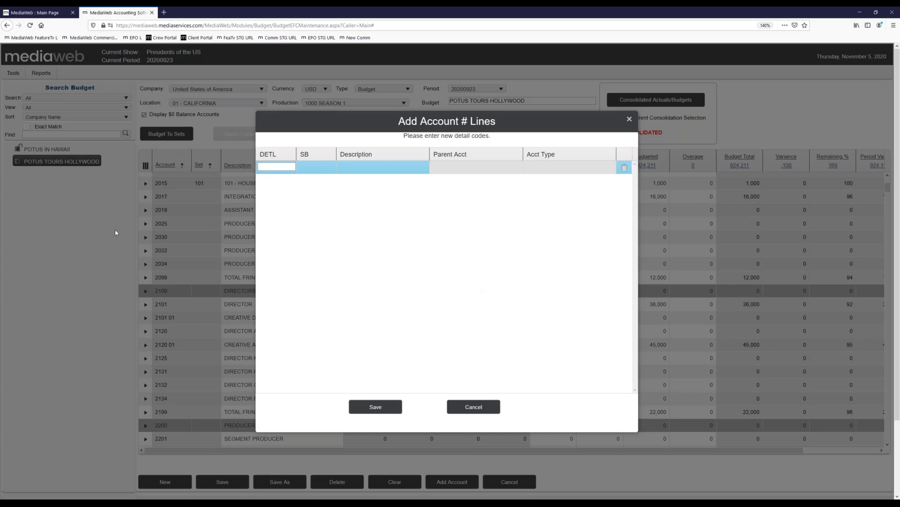
left_click(629, 119)
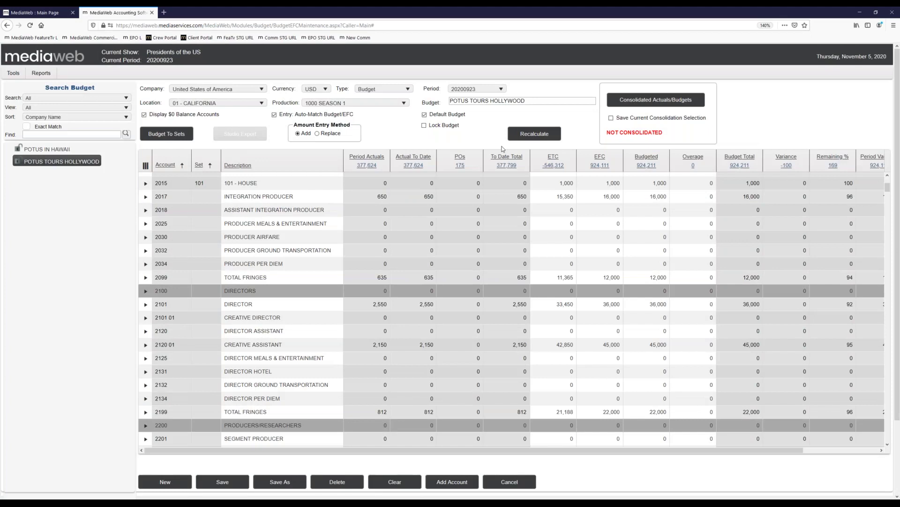